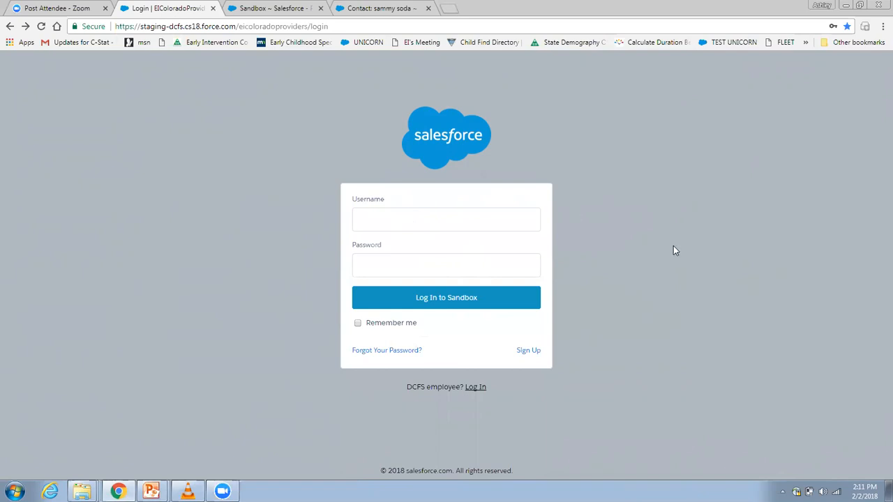
Open the provider sign-up form and enter the provider's first and last name
left_click(528, 354)
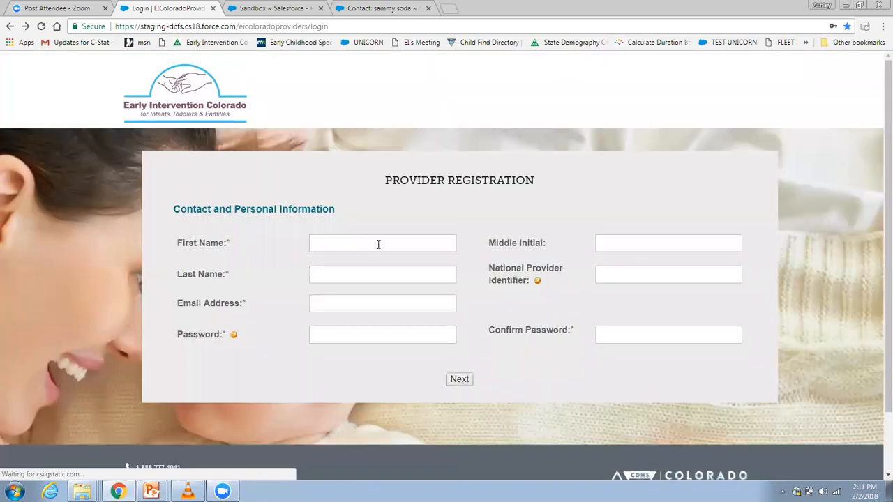
left_click(378, 245)
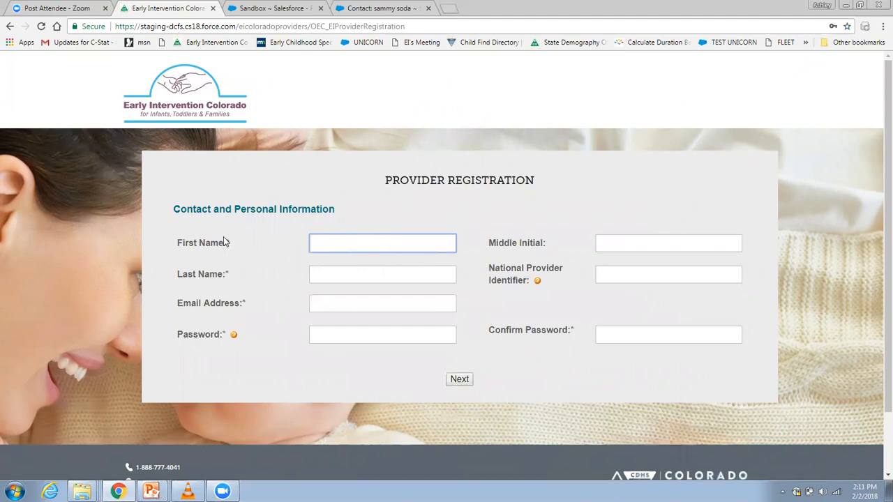
key("Tab")
key("Tab")
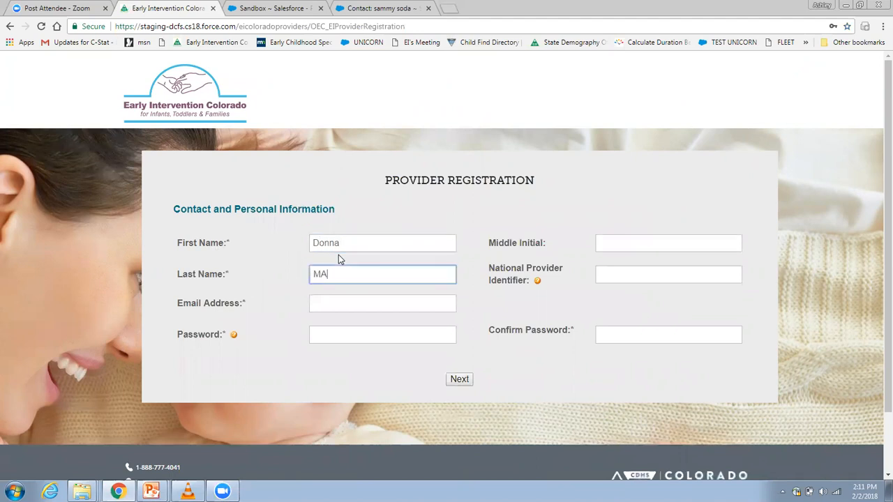
key("Tab")
key("Tab")
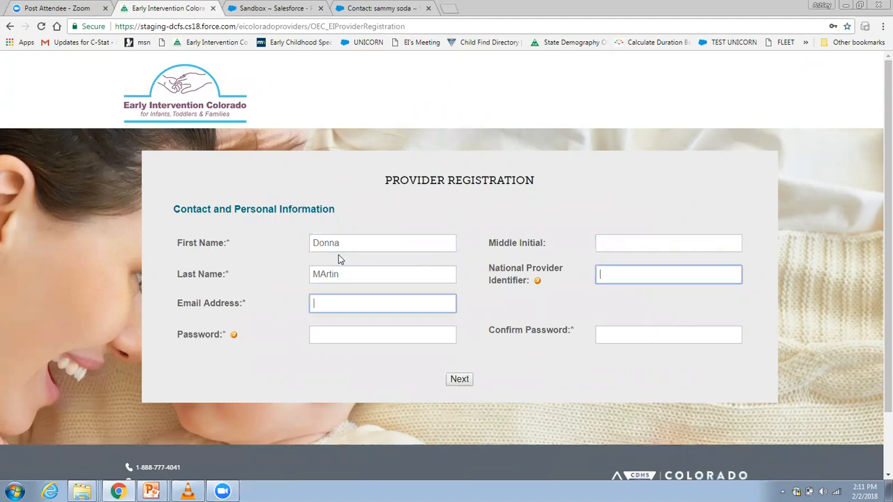
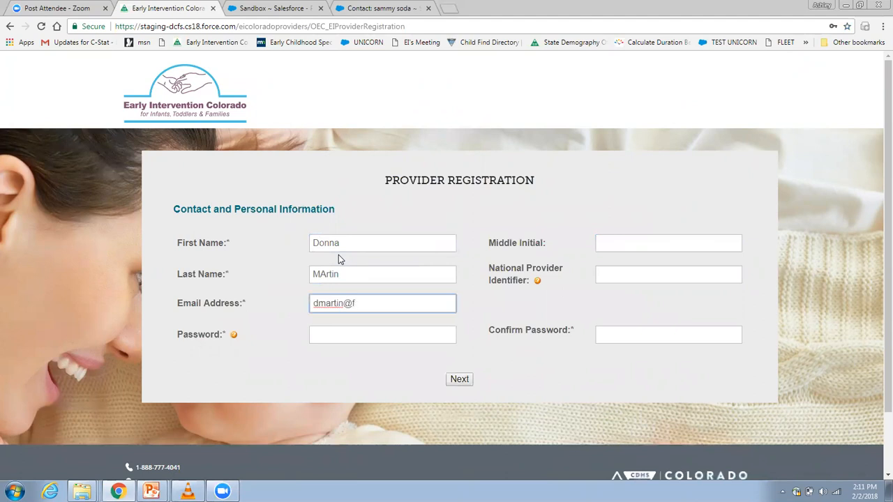
Try to submit the registration after entering the account password and its confirmation
key("Tab")
type("••••••••••••")
key("Tab")
type("••••••••••")
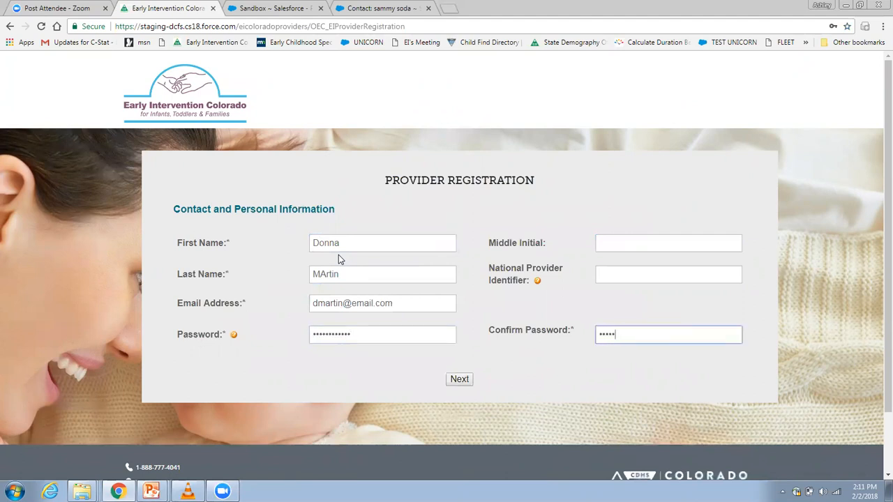
type("••")
left_click(461, 380)
Re-enter the account password and its confirmation, and continue to the detailed registration form
left_click_drag(387, 332, 274, 318)
type("••••••")
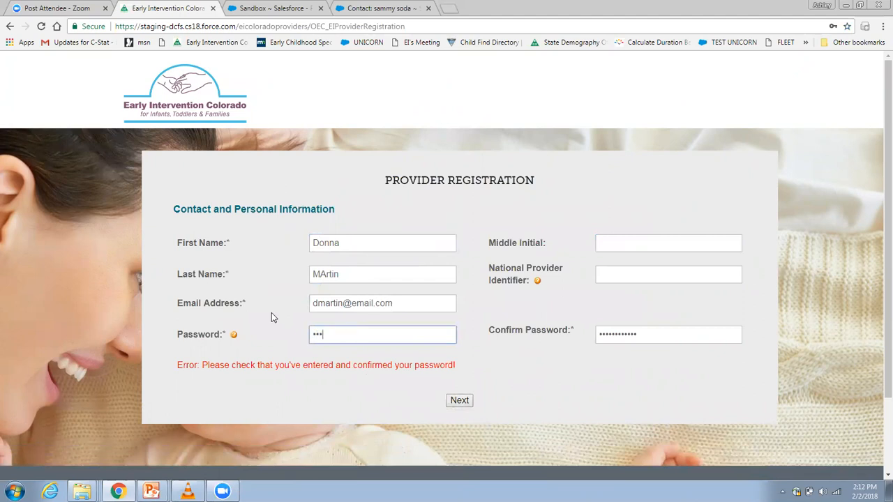
type("••••••")
key("Tab")
type("••••••••")
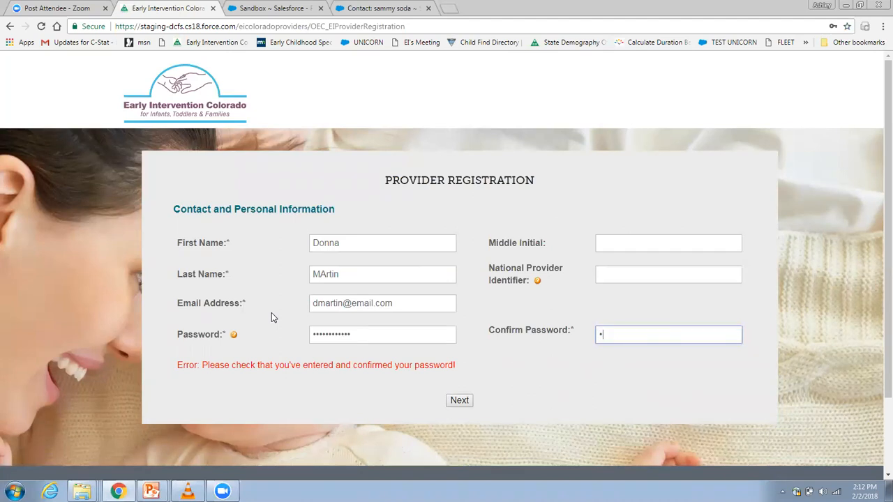
type("••••")
left_click(457, 401)
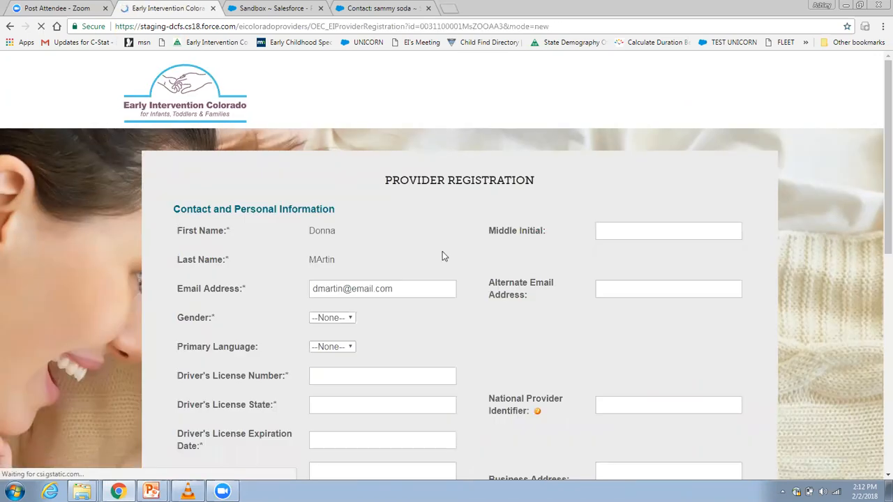
Set the gender to Female and the primary language to English
scroll(878, 153, "down", 2)
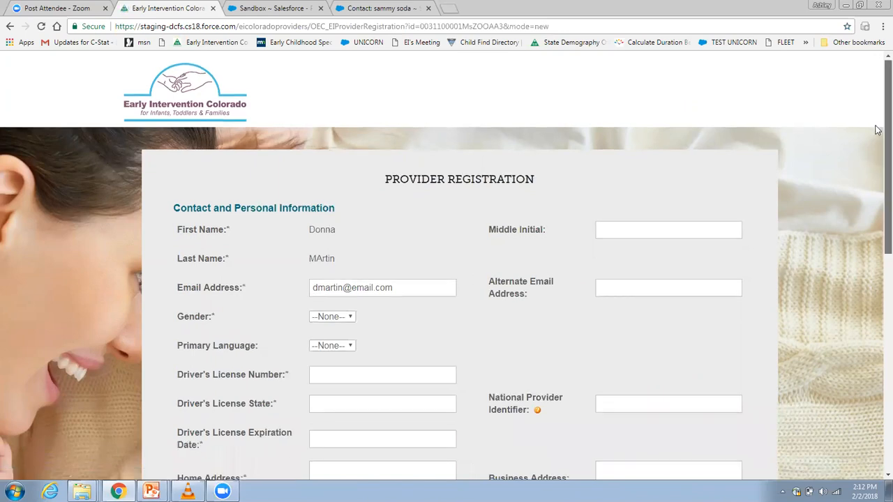
scroll(873, 161, "down", 1)
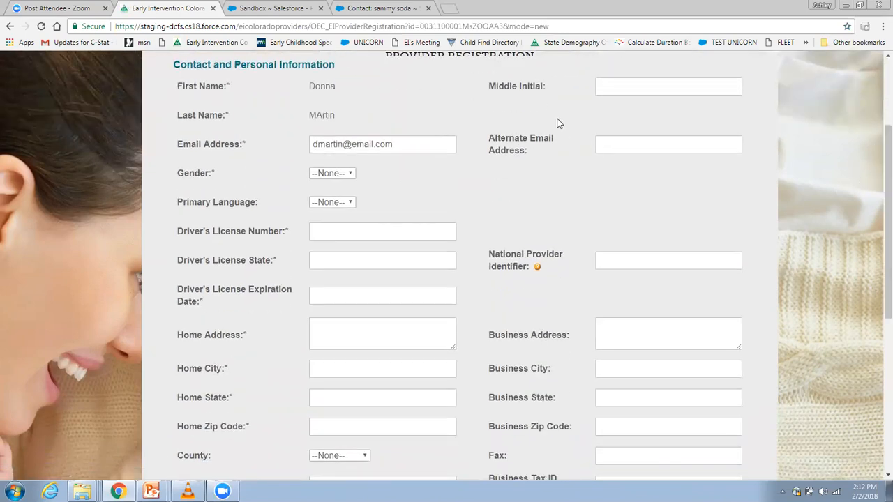
left_click(334, 176)
left_click(324, 208)
left_click(339, 203)
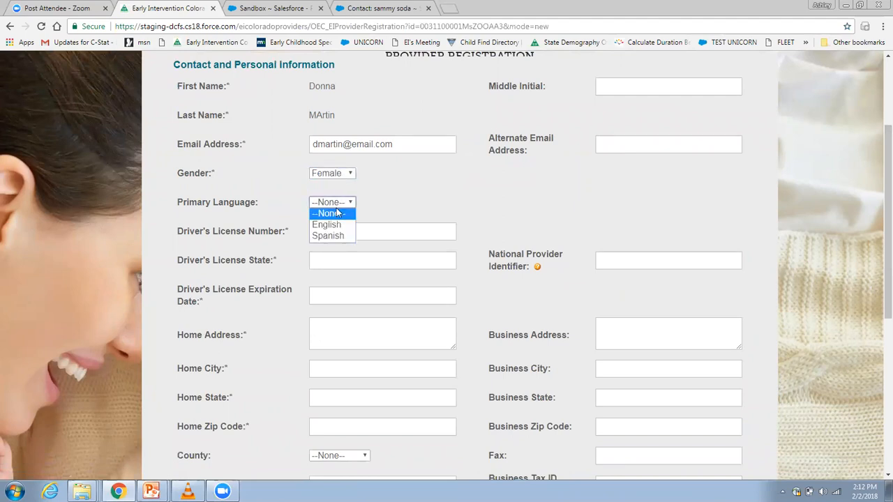
left_click(336, 225)
Enter the driver's license number, CO as the license state and 12/20/2020 as its expiration date
left_click(331, 233)
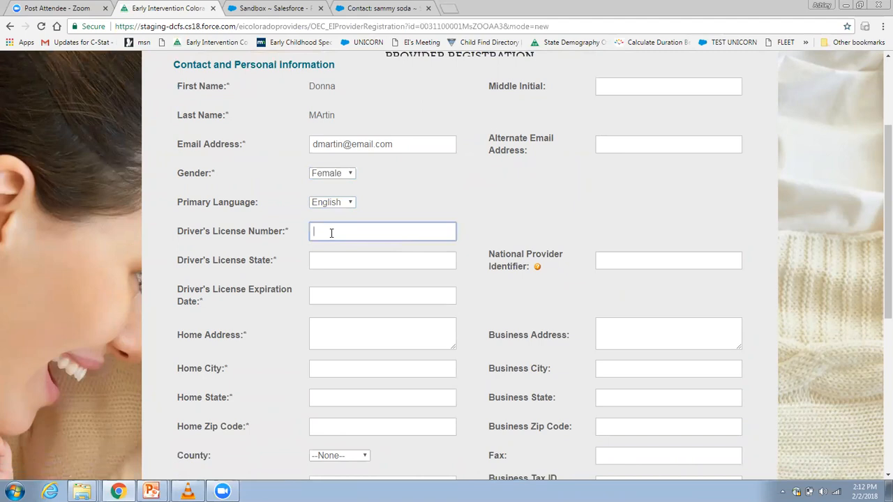
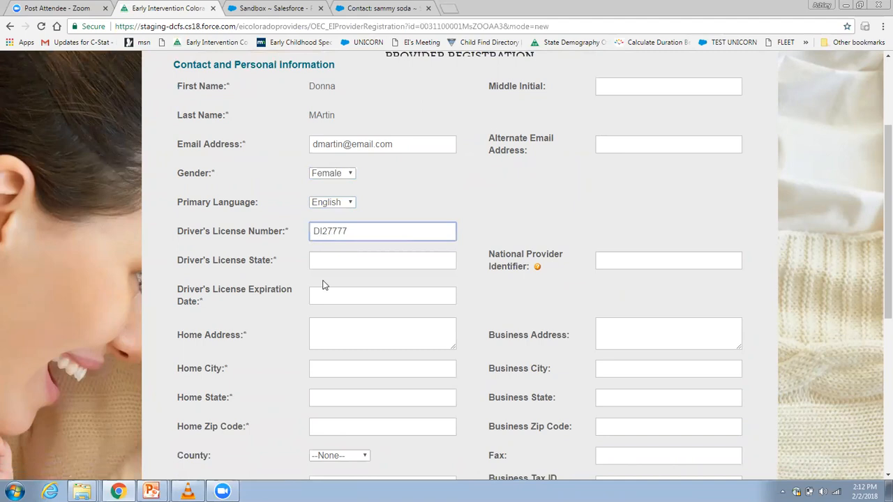
left_click(330, 267)
type("CO")
key("Tab")
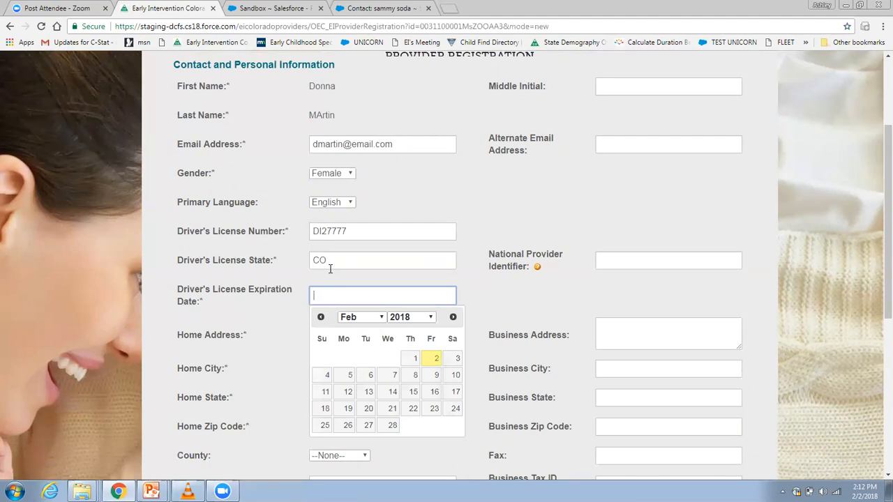
type("12/20/2020")
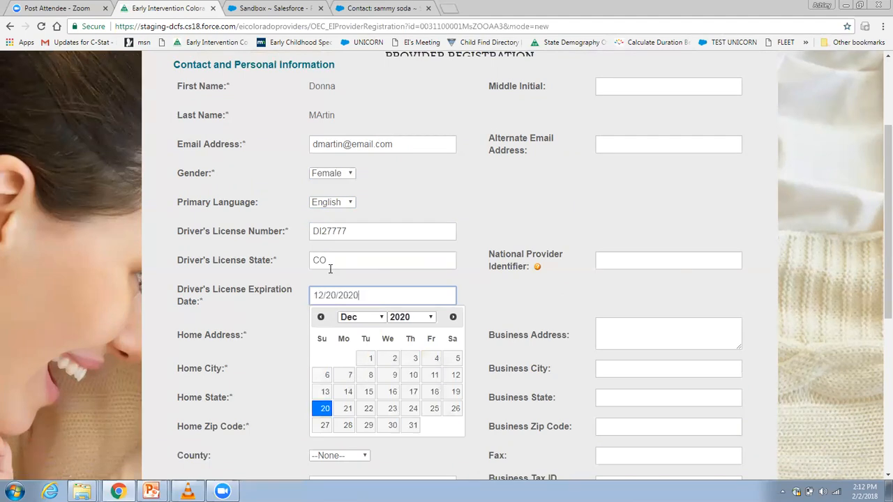
left_click(315, 359)
Fill in the home street address, city, state and zip code, and select Denver as the county
left_click(330, 331)
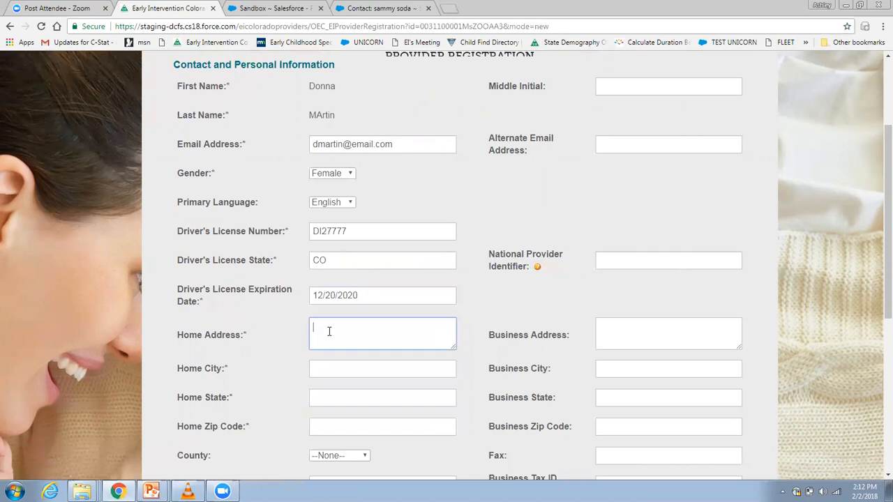
key("Tab")
type("D")
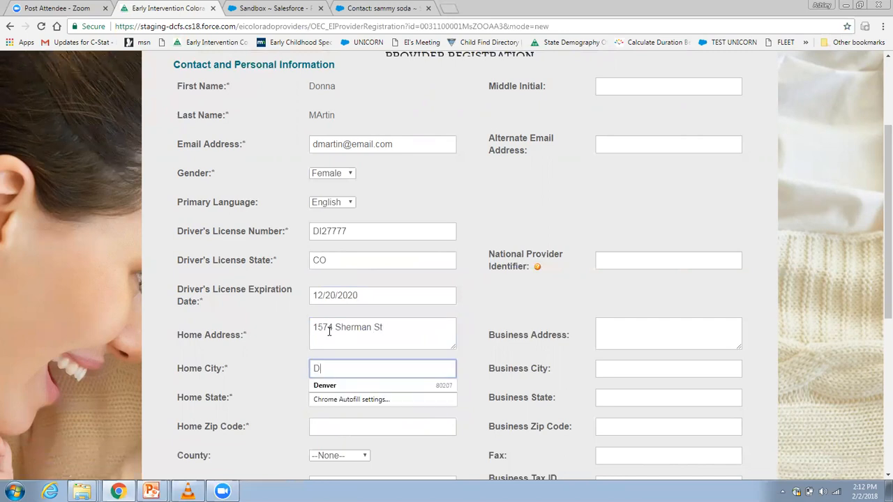
type("enver")
key("Tab")
type("C")
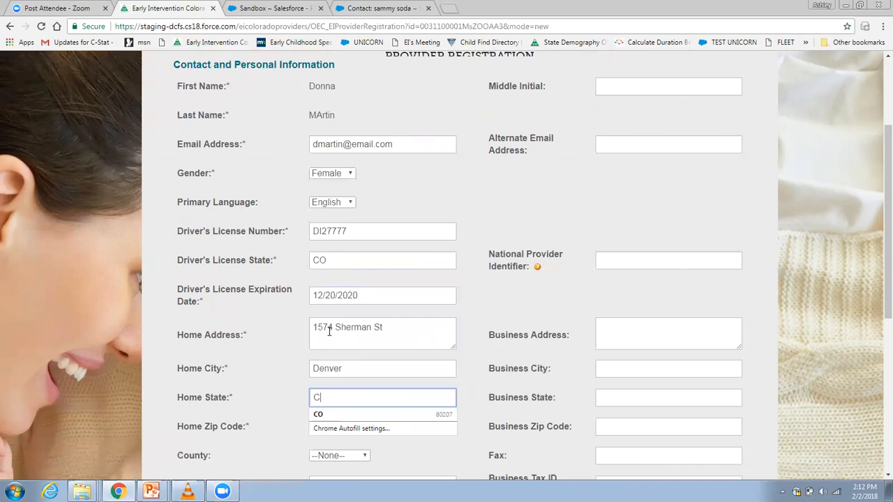
type("O")
key("Tab")
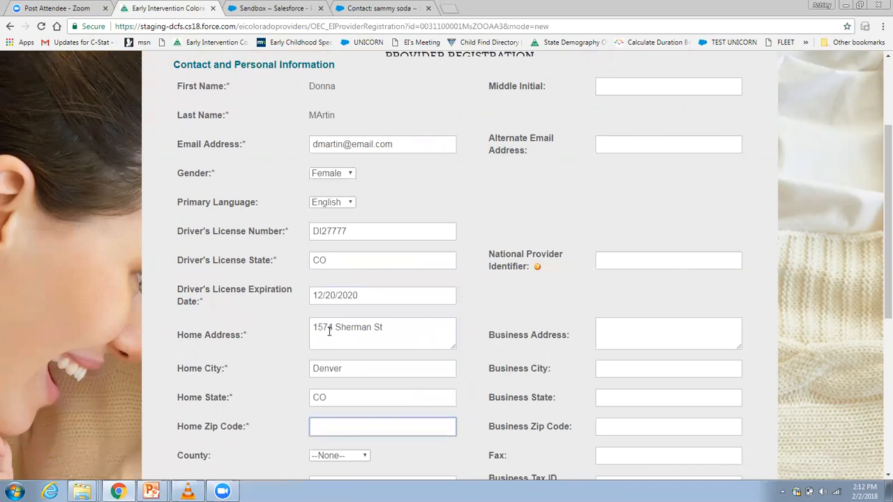
type("80203")
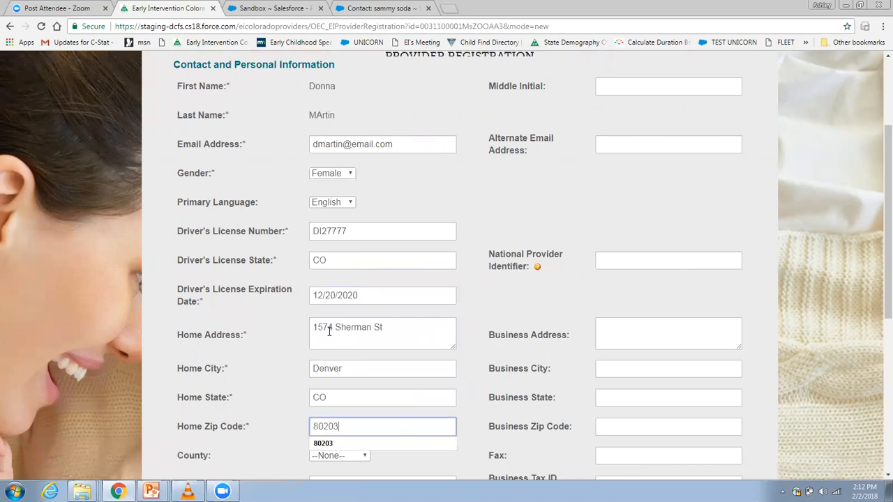
left_click(342, 457)
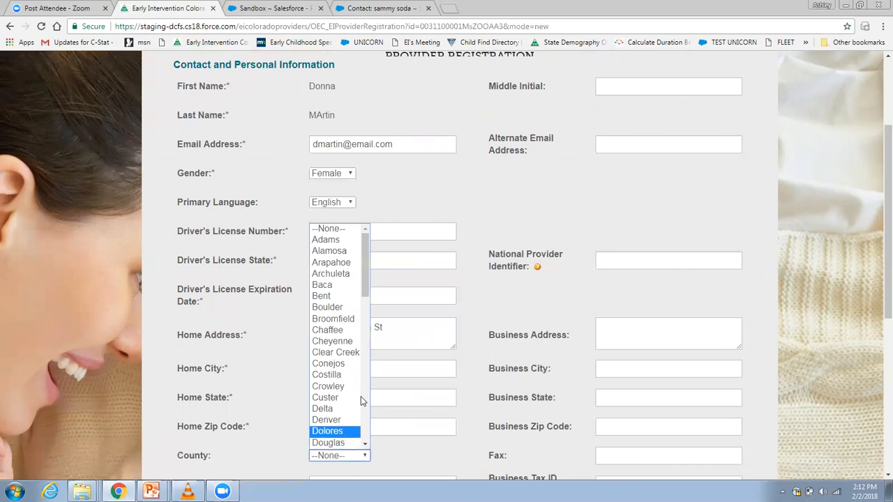
left_click(327, 419)
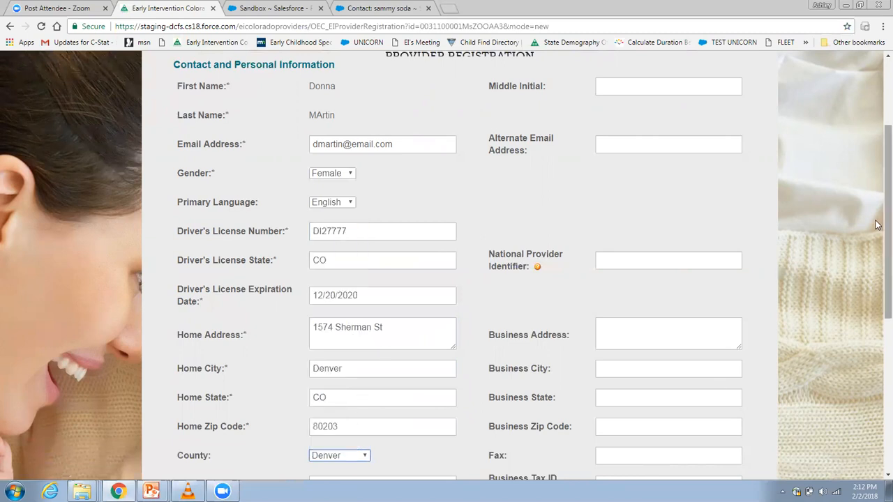
Enter the mobile phone number and choose Mobile Phone as the preferred method of contact
scroll(877, 225, "down", 2)
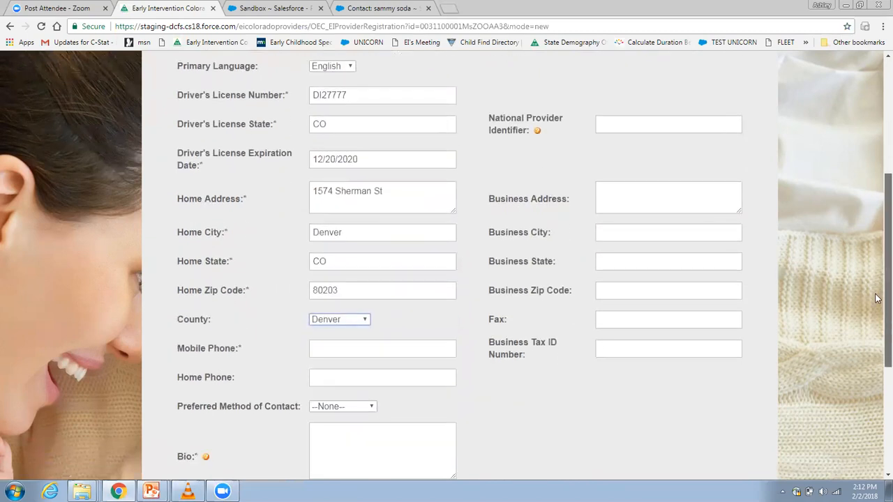
left_click_drag(877, 298, 877, 309)
left_click(361, 325)
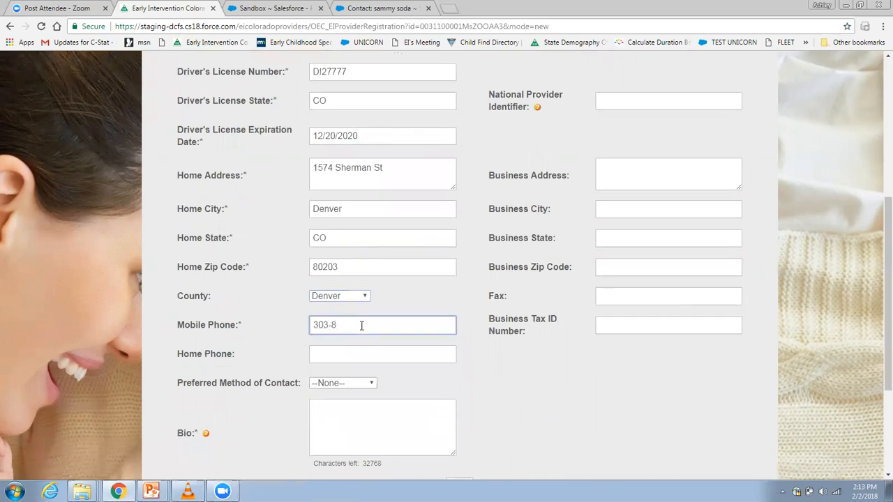
left_click(352, 385)
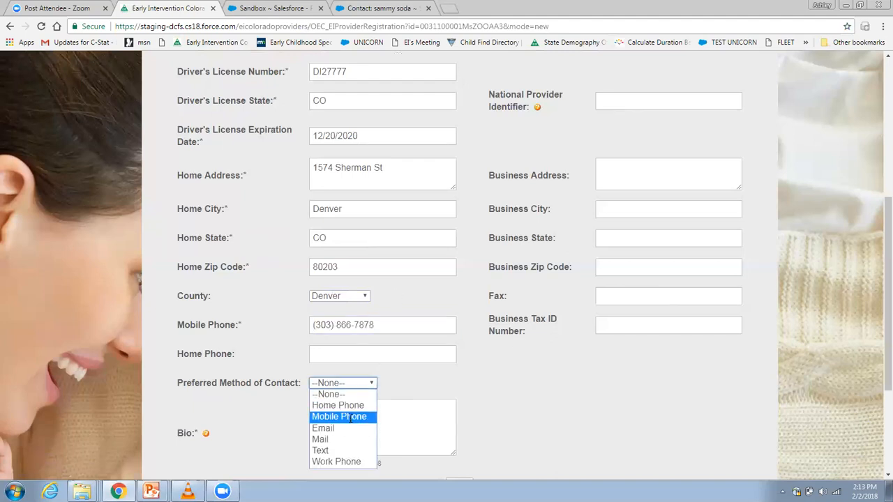
left_click(355, 417)
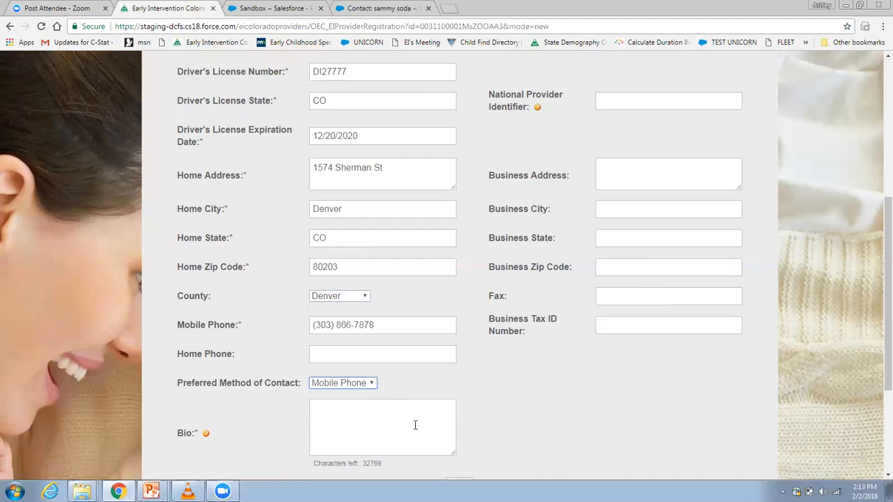
Write the bio as "I have many years of experience working with families!"
left_click(369, 411)
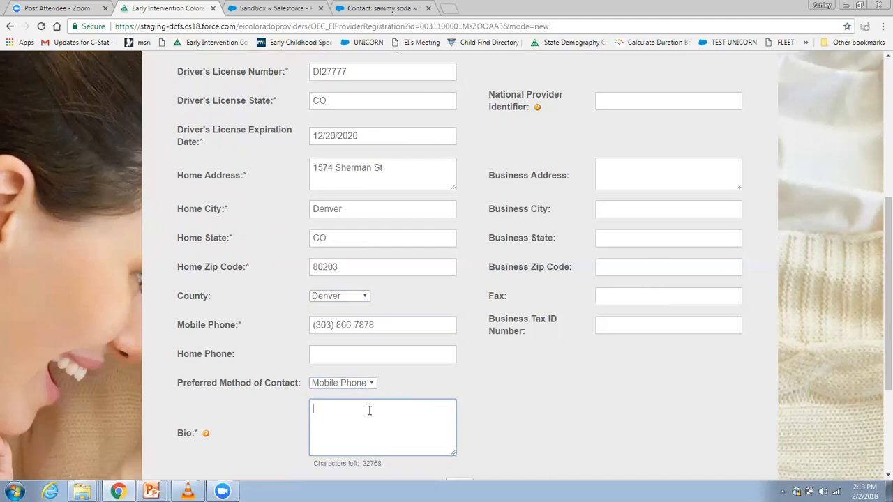
type("I have many years of experience working fo")
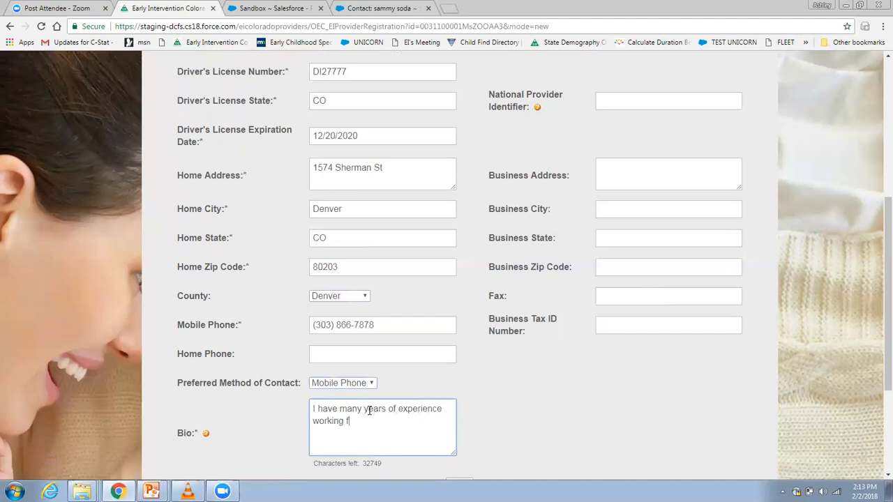
key("BackSpace")
key("BackSpace")
type("with Familie")
key("BackSpace")
key("BackSpace")
key("BackSpace")
key("BackSpace")
key("BackSpace")
key("BackSpace")
key("BackSpace")
type("families!")
Review the completed registration form, including the optional alternate e-mail, National Provider Identifier and business fields
left_click_drag(876, 196, 876, 192)
scroll(744, 190, "up", 4)
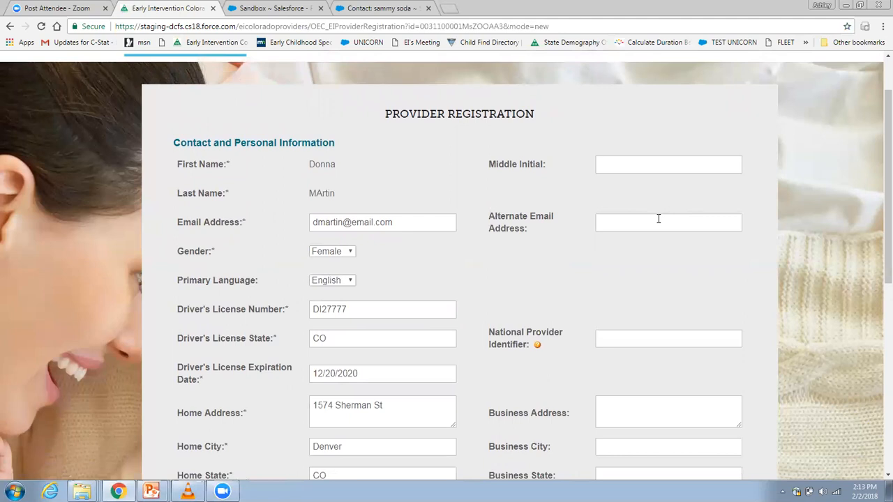
scroll(878, 204, "down", 1)
scroll(878, 204, "down", 3)
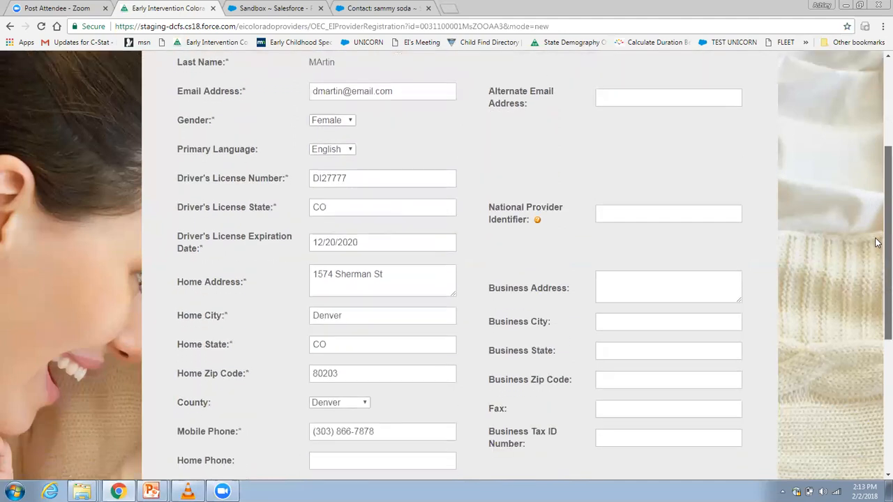
scroll(878, 255, "down", 2)
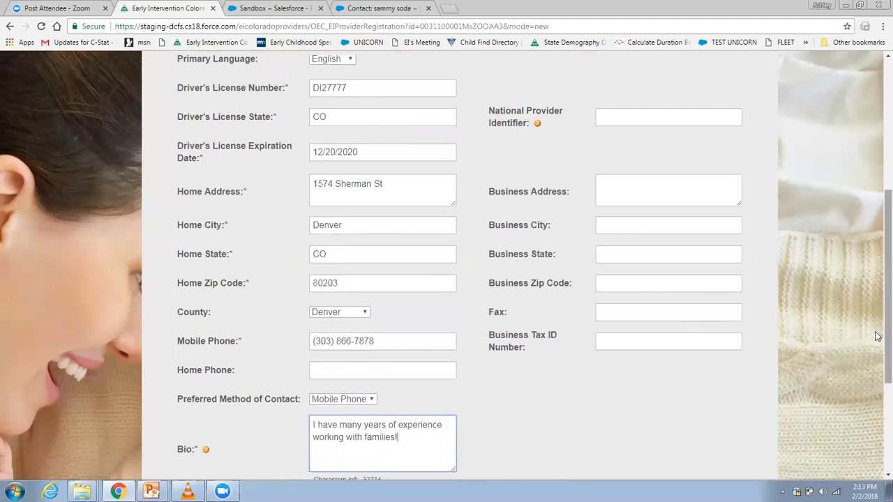
scroll(878, 386, "down", 1)
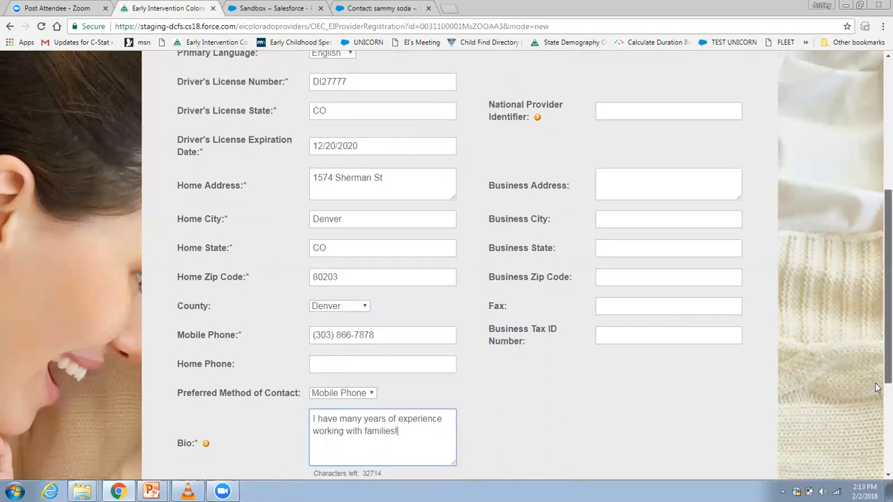
scroll(877, 386, "down", 1)
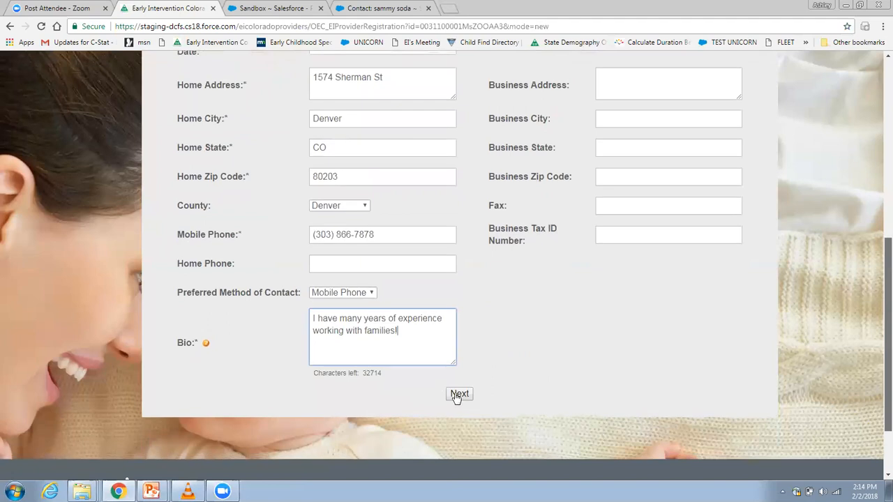
Continue to the languages page, set Spanish as a Fluent secondary language, and mark both willingness and experience working with an interpreter
left_click(459, 395)
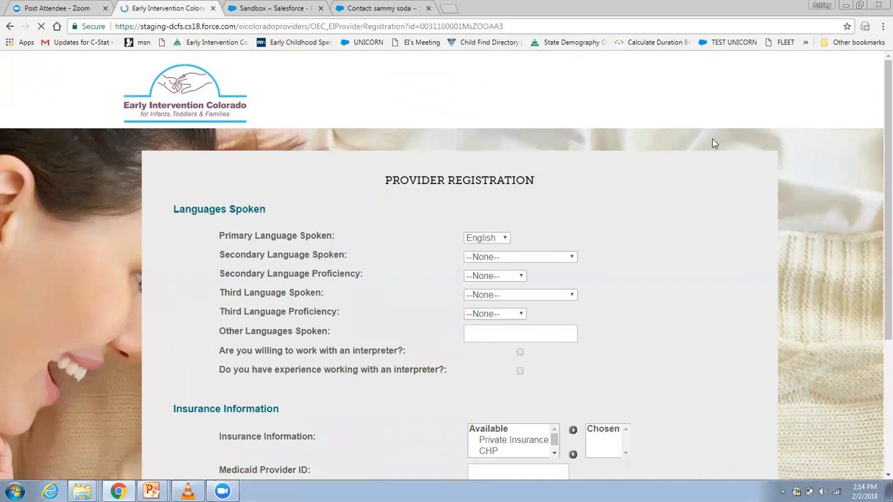
left_click(509, 257)
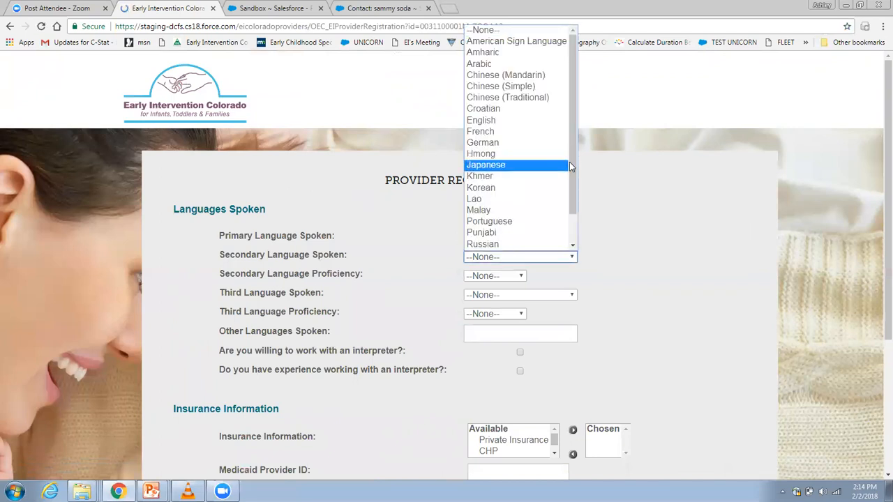
scroll(569, 186, "down", 1)
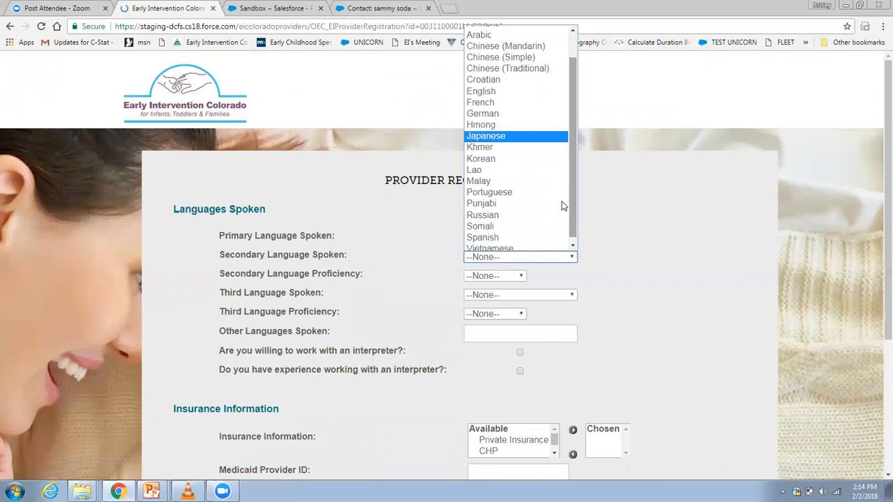
left_click(534, 238)
left_click(507, 280)
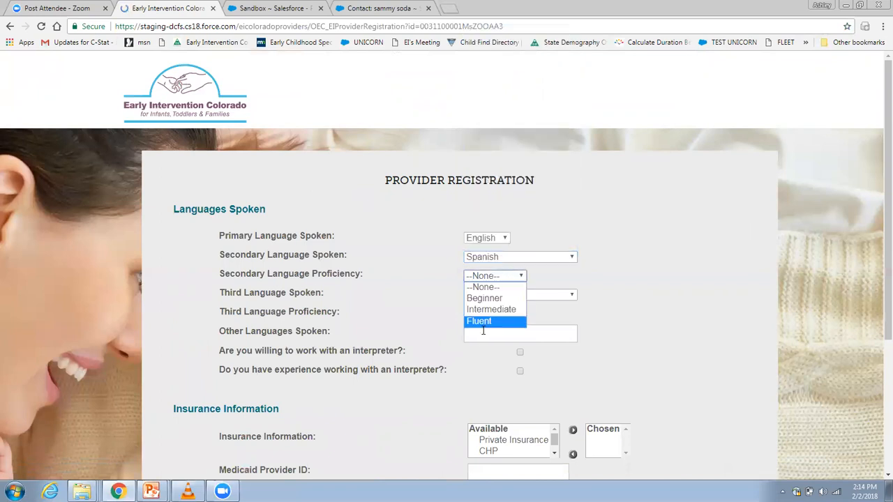
left_click(490, 323)
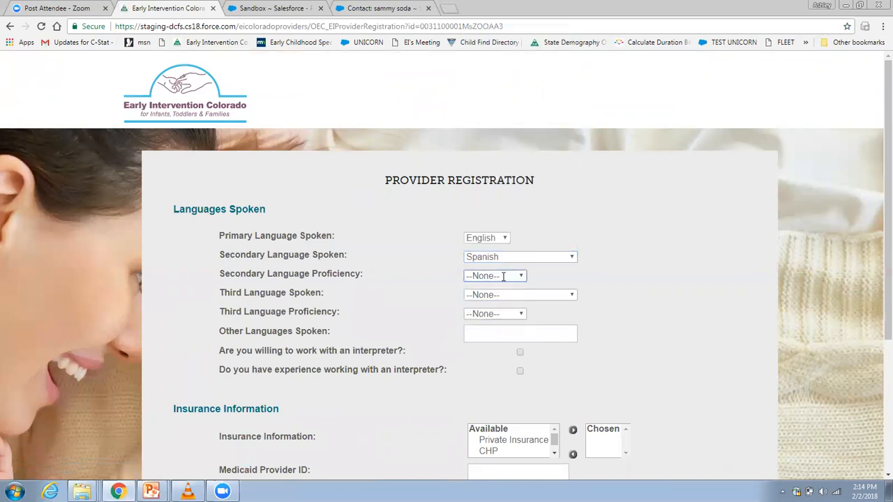
left_click(478, 275)
left_click(482, 323)
left_click(520, 353)
left_click(520, 372)
Add Private Insurance, CHP and Medicaid to the chosen insurance types
scroll(877, 300, "down", 2)
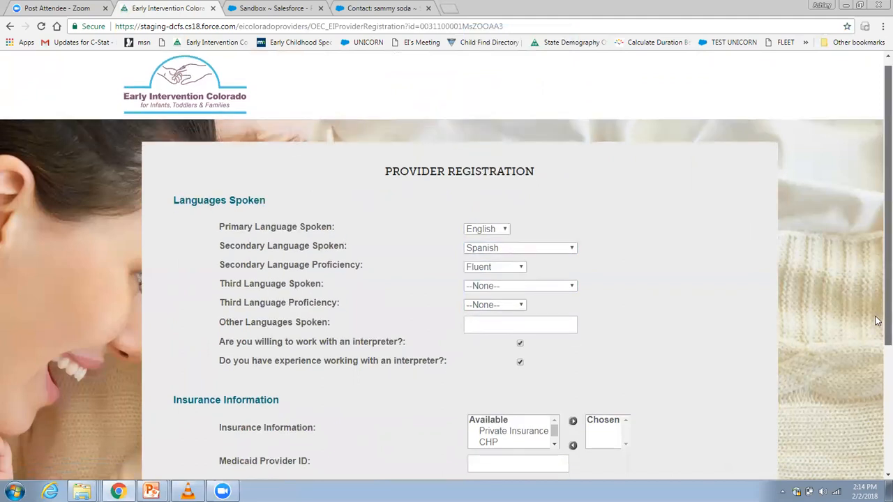
scroll(877, 362, "down", 2)
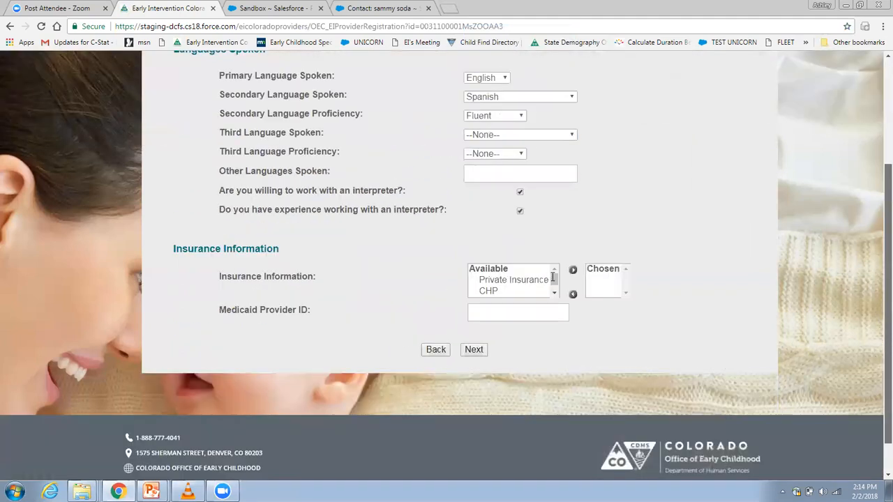
scroll(516, 279, "down", 1)
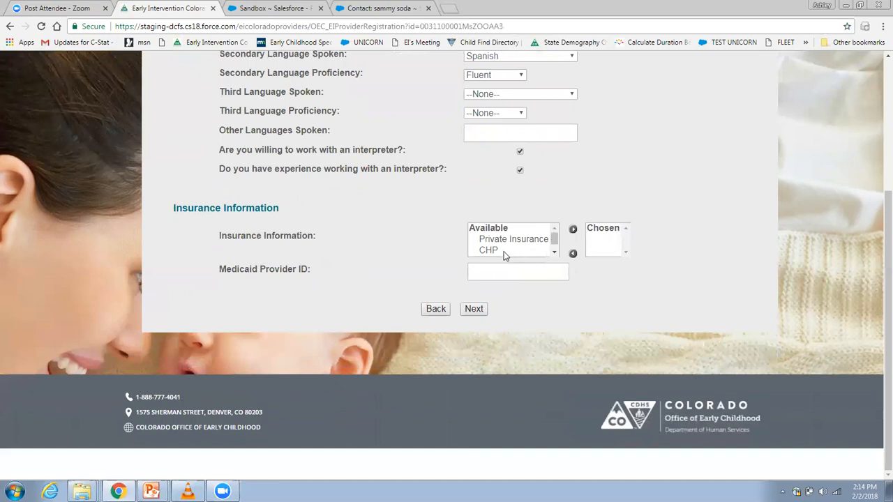
left_click_drag(503, 245, 505, 260)
left_click(573, 229)
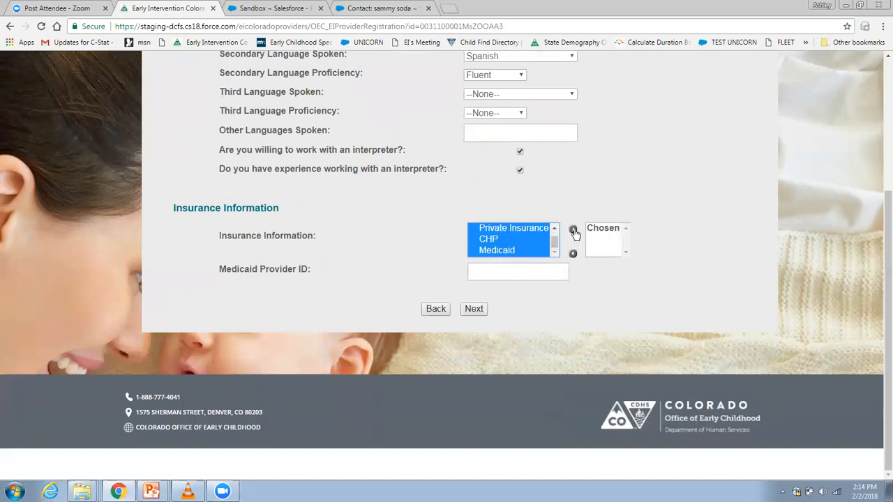
Enter the Medicaid provider ID and continue to the availability page
left_click(482, 270)
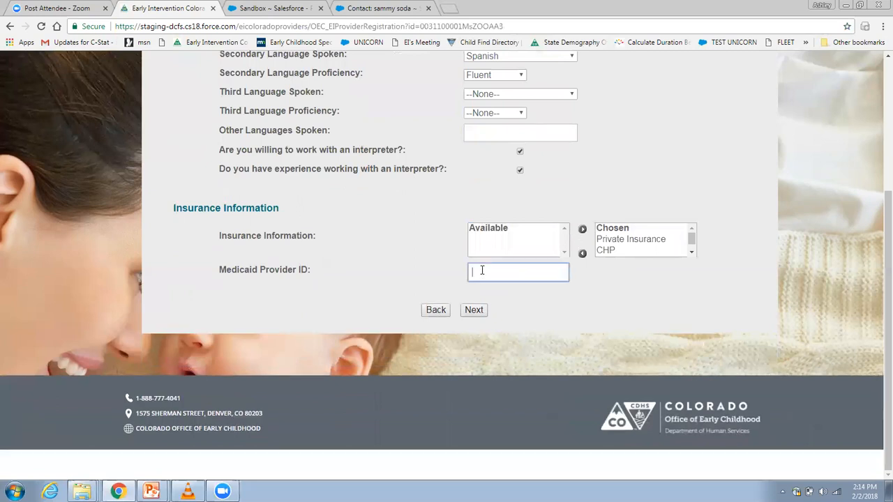
left_click(478, 314)
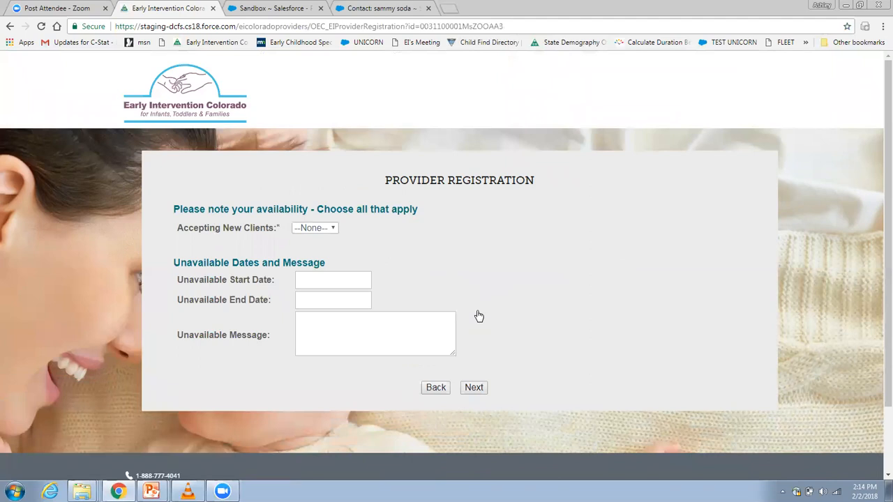
Set Accepting New Clients to Yes and mark all Monday, Wednesday and Thursday slots, Tuesday without Morning or Anytime, and Friday without Early Morning or Anytime
left_click(329, 230)
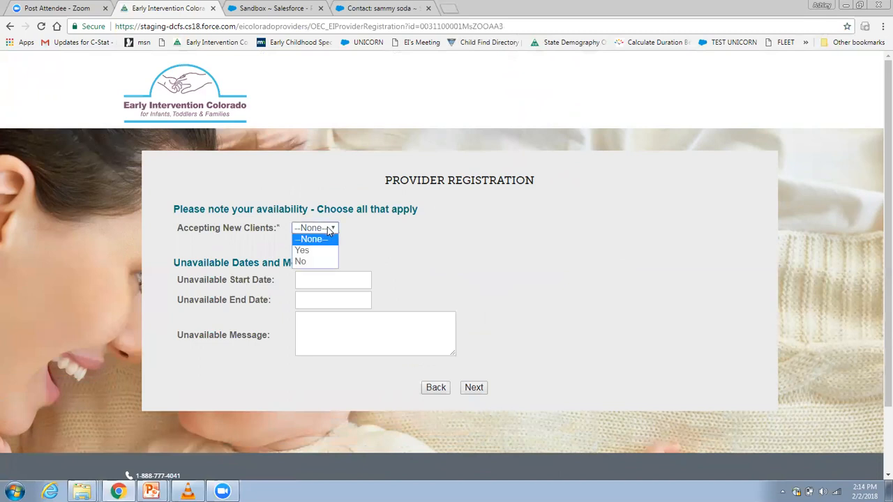
left_click(313, 261)
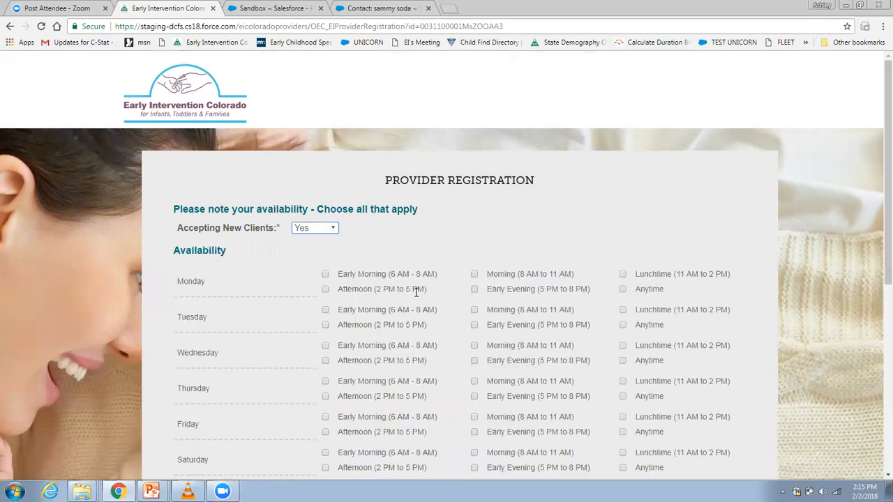
left_click(623, 291)
left_click(623, 397)
left_click(623, 433)
left_click(325, 416)
Try Accepting New Clients as No, and return it to Yes
left_click(314, 228)
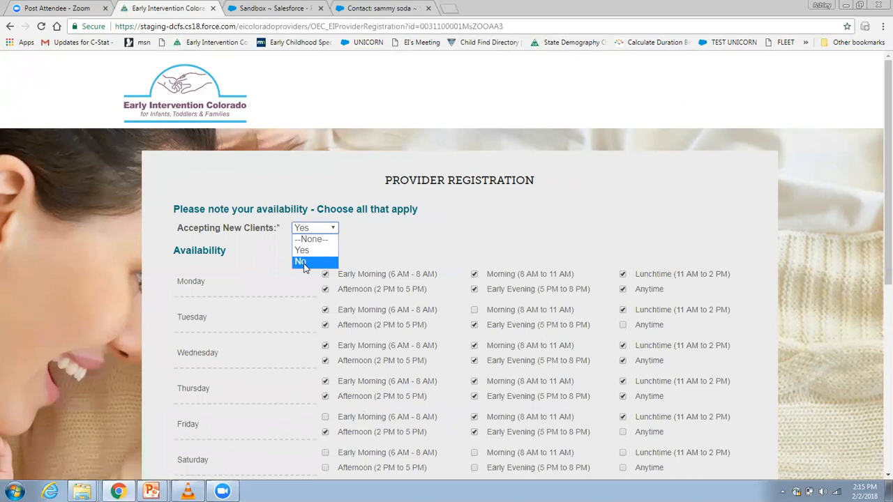
left_click(304, 264)
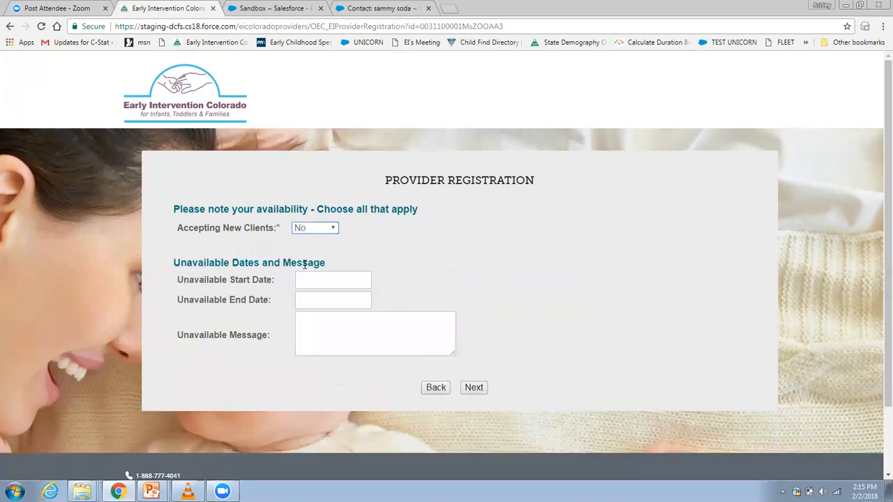
left_click(332, 230)
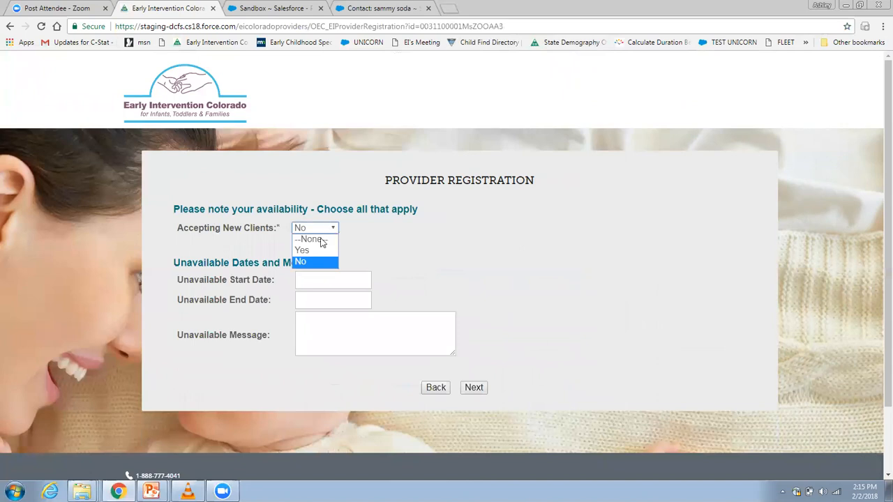
left_click(315, 253)
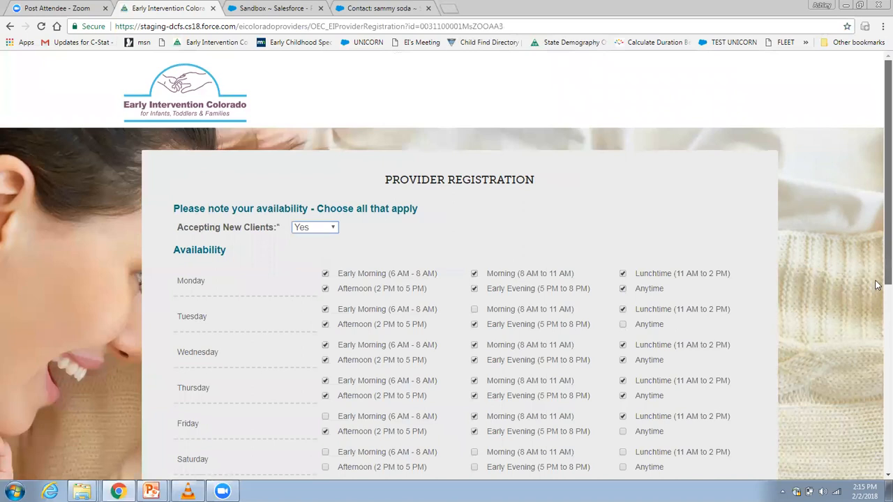
Leave the unavailable dates and message blank and continue to the experience and certificate page
scroll(878, 285, "down", 3)
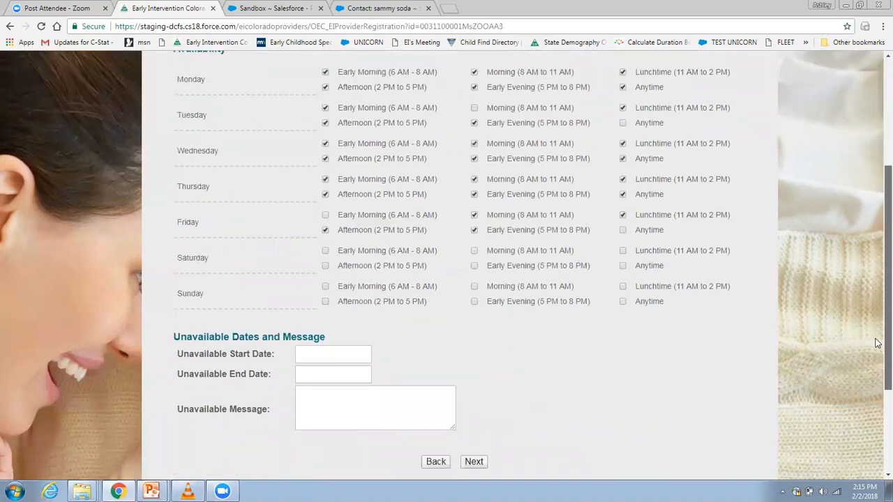
scroll(877, 343, "down", 2)
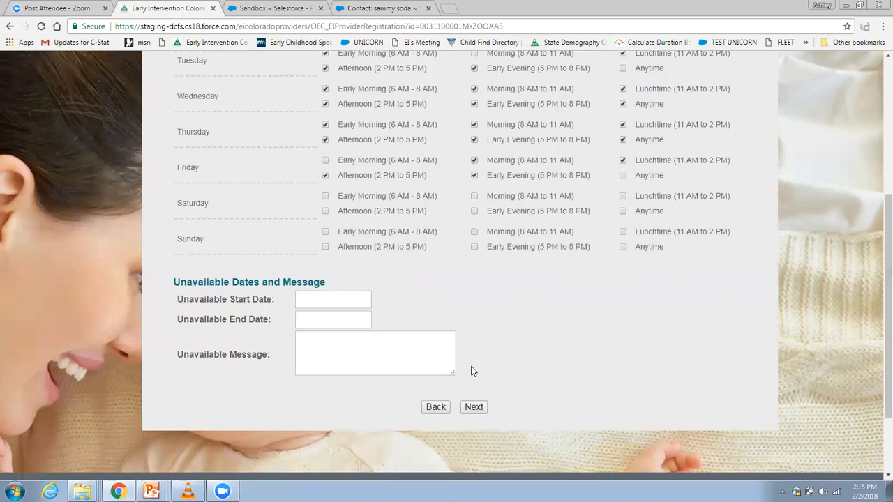
left_click(475, 407)
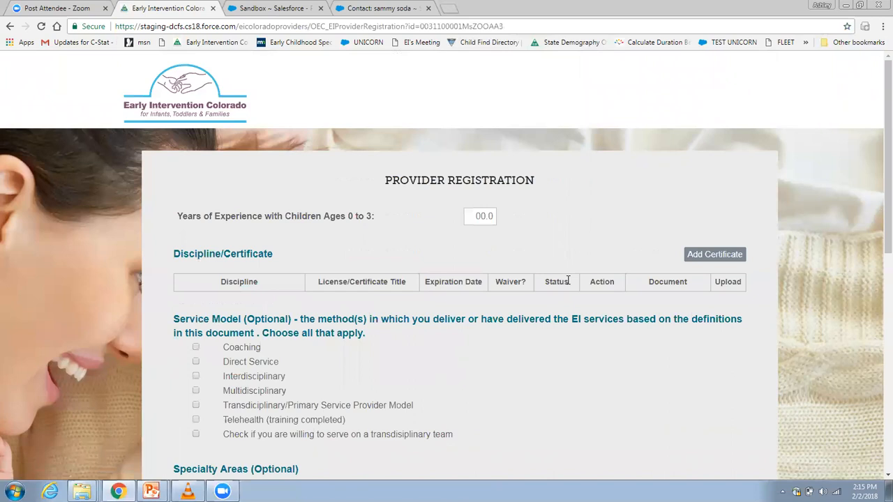
left_click(473, 216)
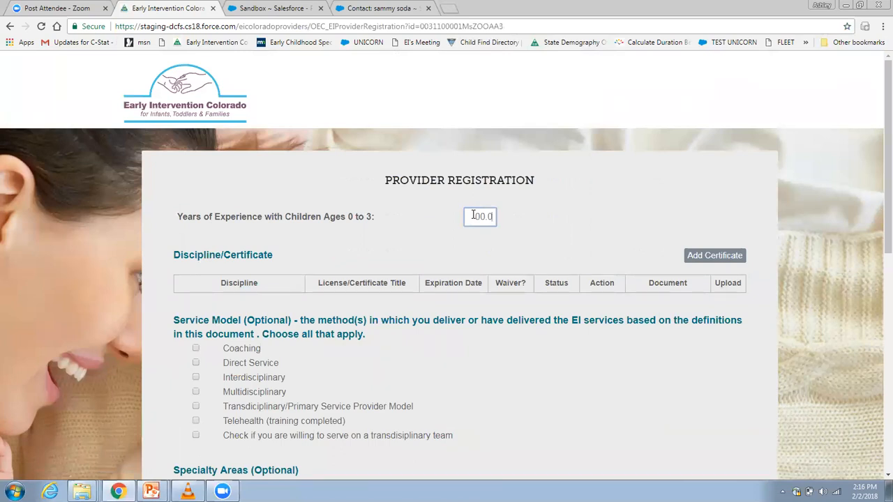
type("15")
key("Return")
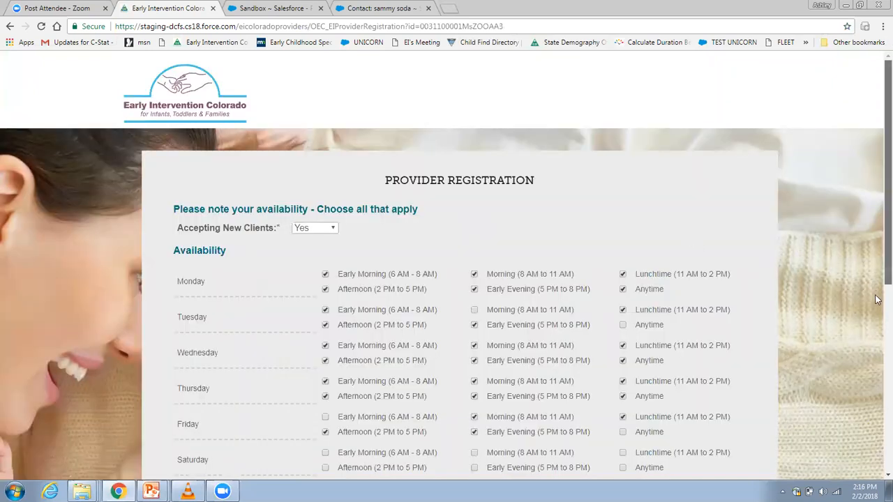
scroll(878, 220, "down", 5)
left_click(474, 344)
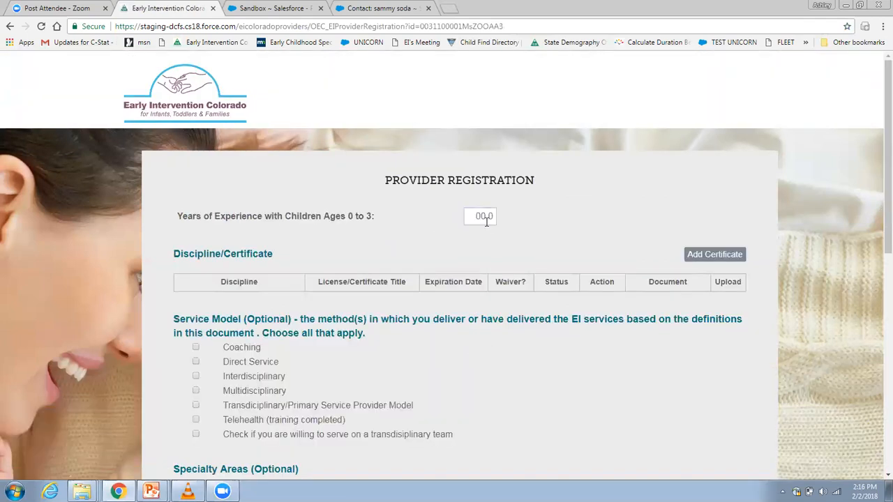
Set the years of experience with children ages 0 to 3 to 15, and add a certificate with the discipline Physical Therapist
left_click(482, 217)
type("15")
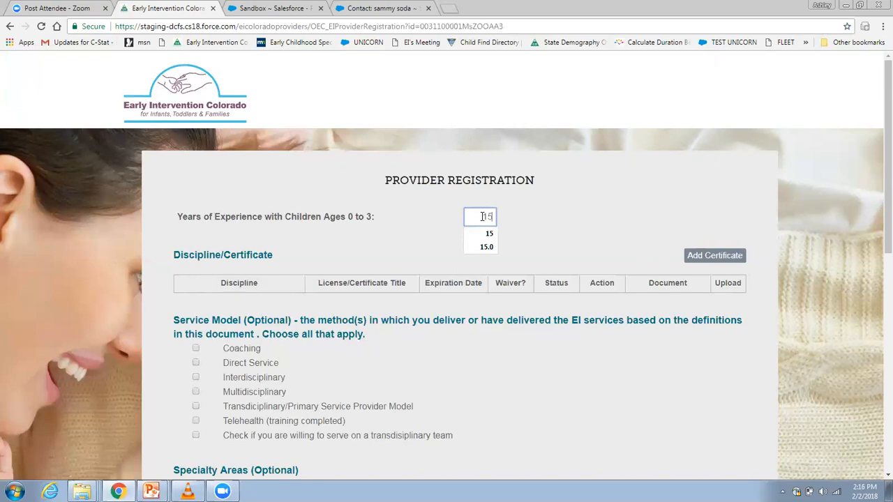
left_click(719, 255)
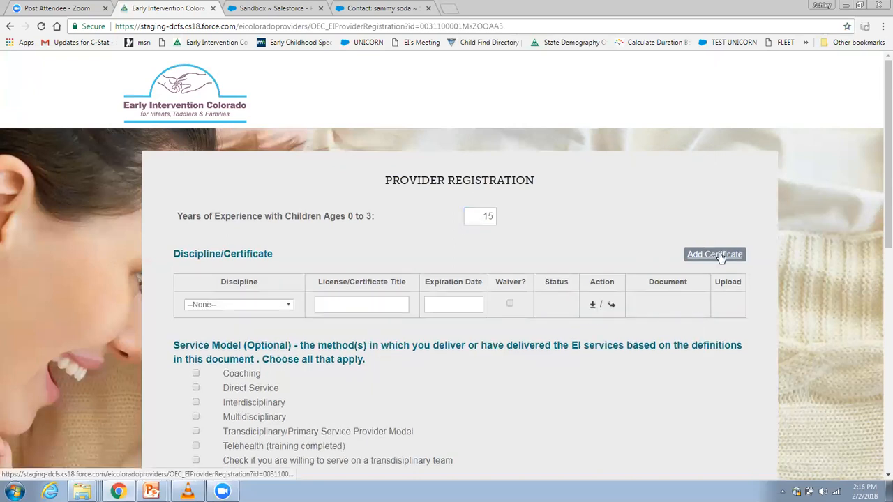
left_click(251, 307)
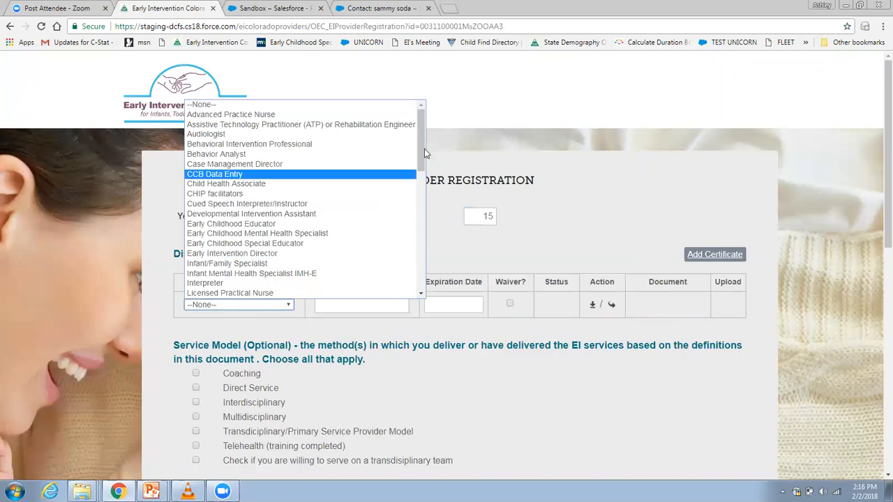
left_click_drag(422, 148, 424, 189)
scroll(422, 212, "down", 2)
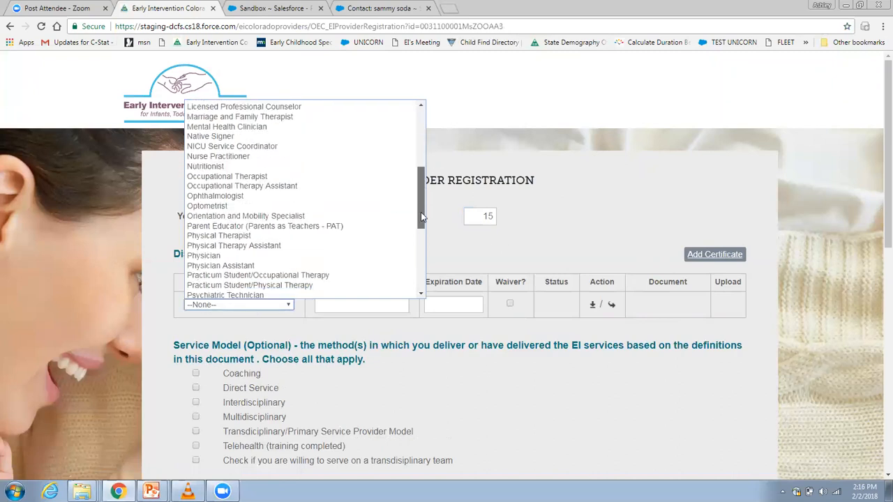
left_click(269, 227)
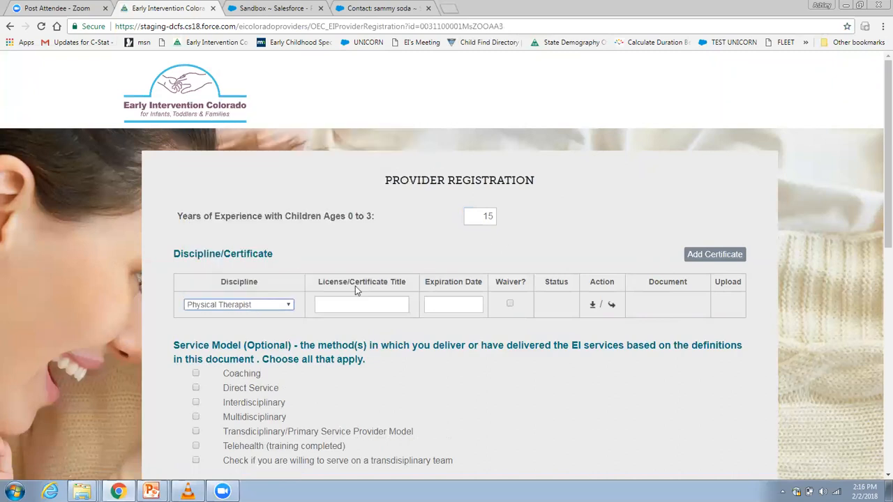
Enter "Masters in PT" as the license/certificate title for the Physical Therapist discipline
left_click(364, 305)
type("MA")
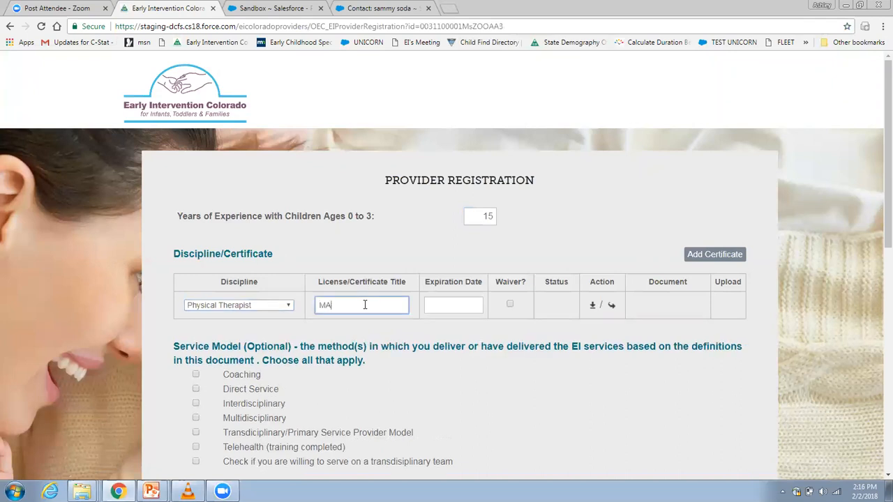
type("sters in PT")
key("Home")
key("Delete")
key("Delete")
type("Ma")
Set the certificate's expiration date to 02/28/2023 and save the certificate entry
left_click(460, 305)
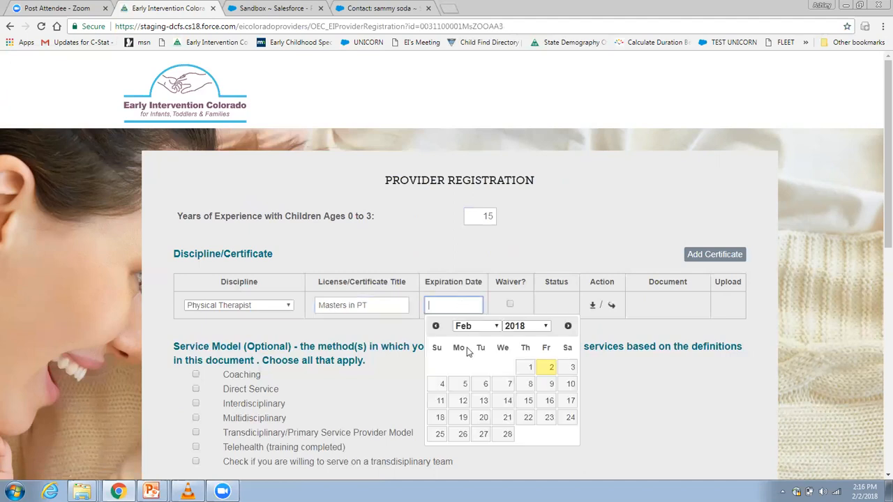
left_click(506, 436)
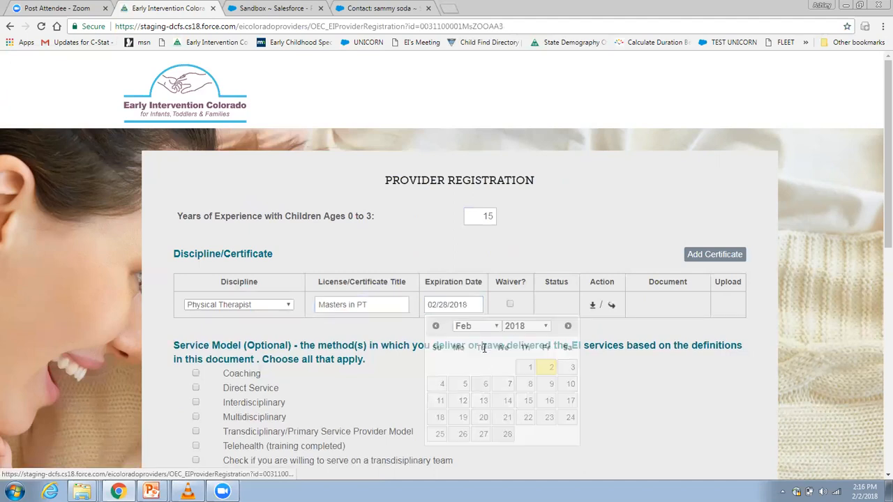
left_click(470, 301)
key("BackSpace")
type("023")
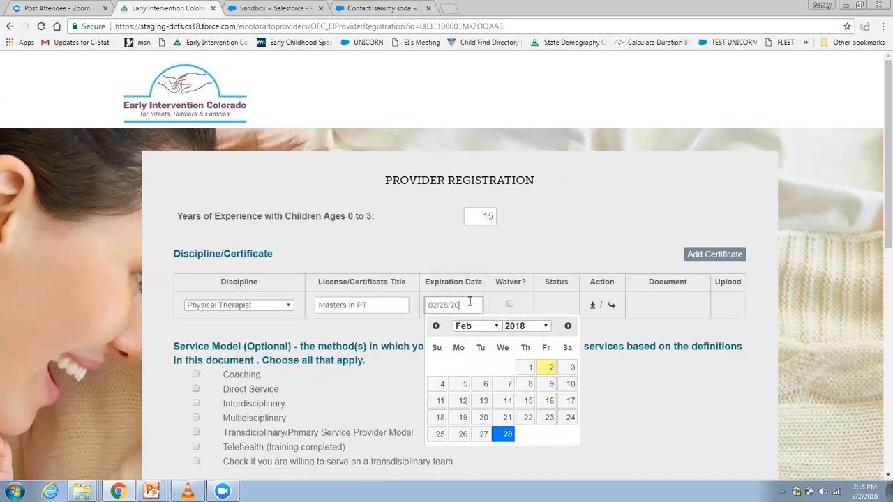
left_click(379, 385)
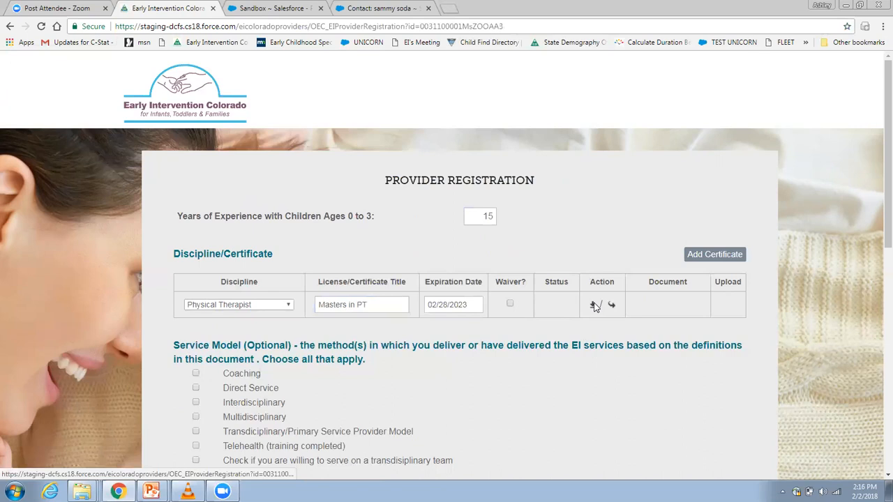
left_click(593, 305)
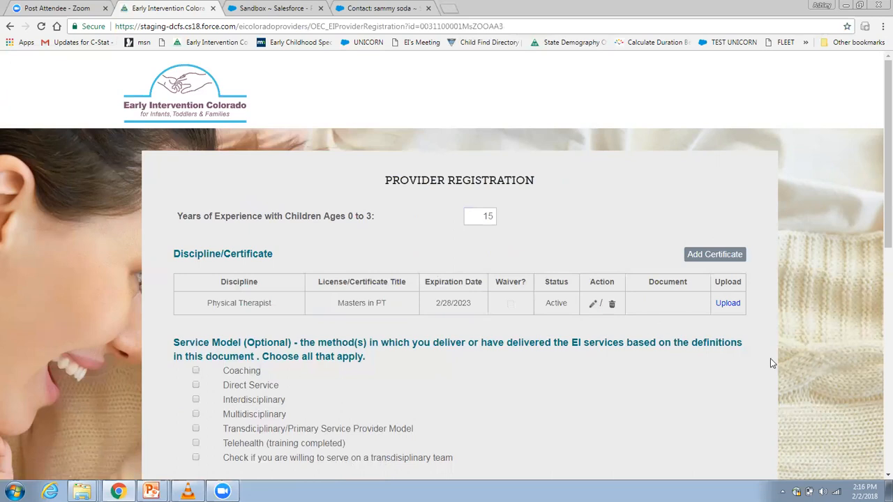
Upload New Provider RegistrationDRAFT.pdf as the document for the Physical Therapist certificate
left_click(729, 305)
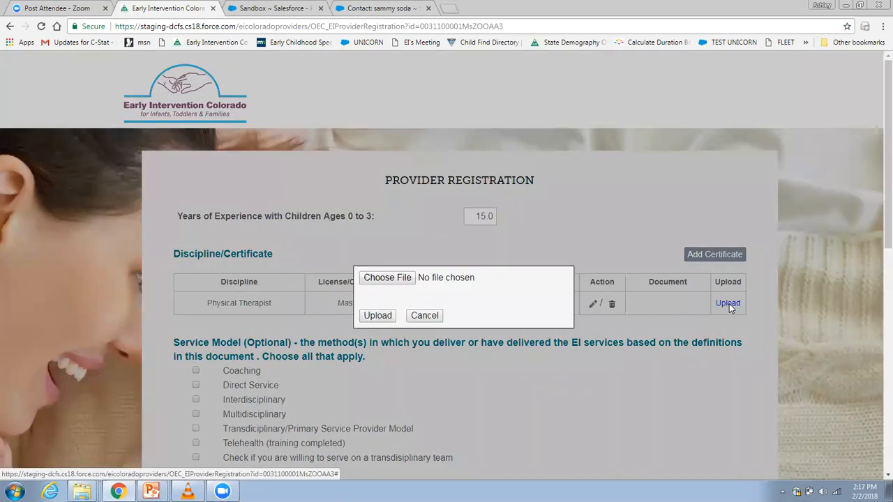
left_click(388, 278)
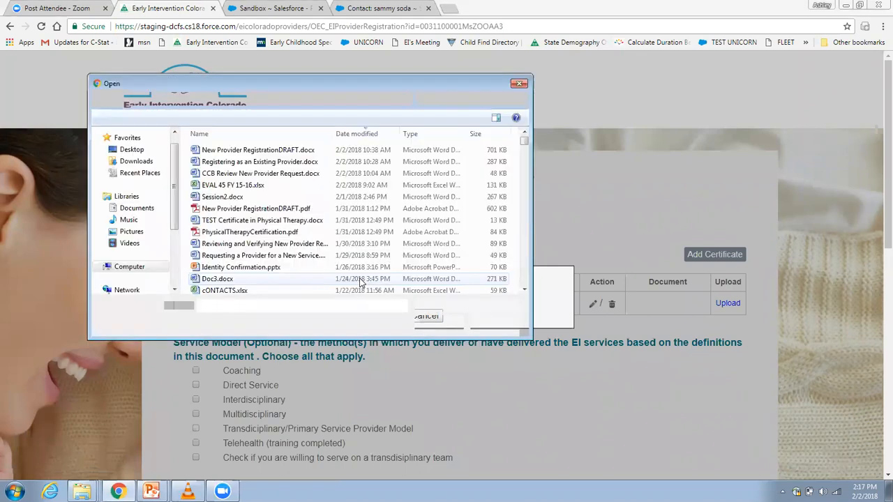
double_click(265, 209)
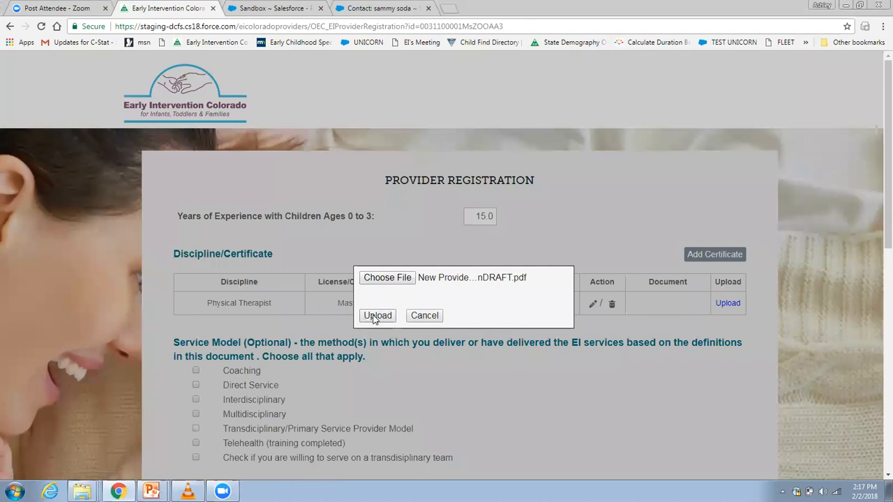
left_click(374, 316)
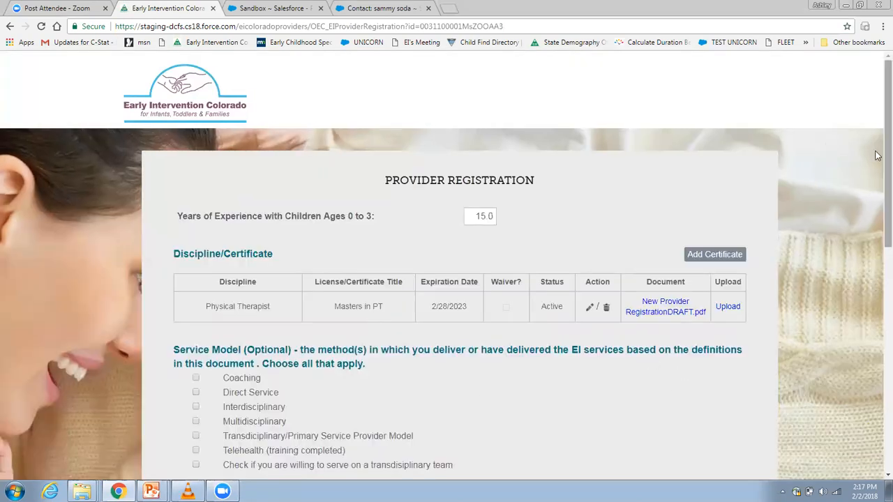
Select the Transdiciplinary/Primary Service Provider Model and the willingness to serve on a transdisciplinary team as service models
left_click_drag(875, 173, 876, 229)
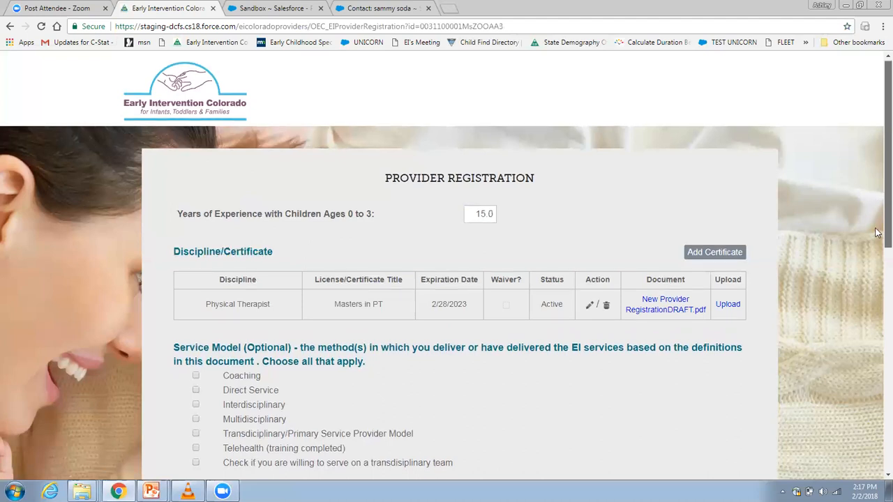
scroll(878, 233, "down", 1)
scroll(878, 232, "down", 3)
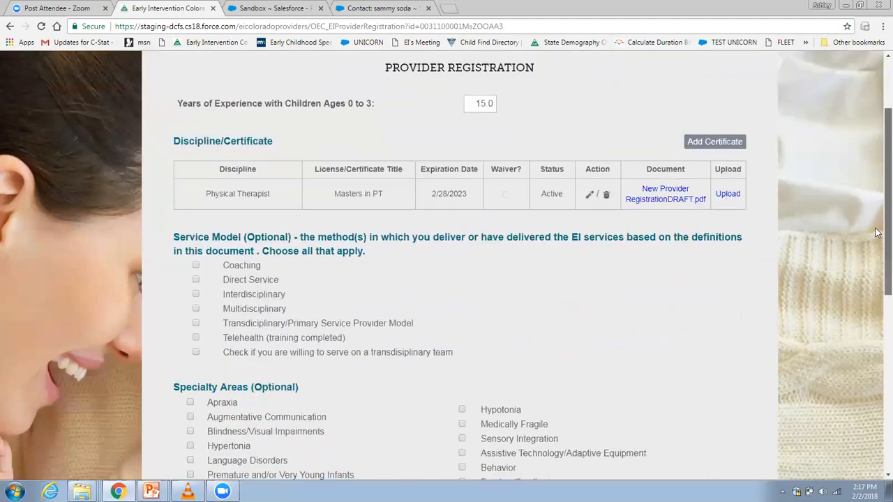
scroll(877, 246, "down", 1)
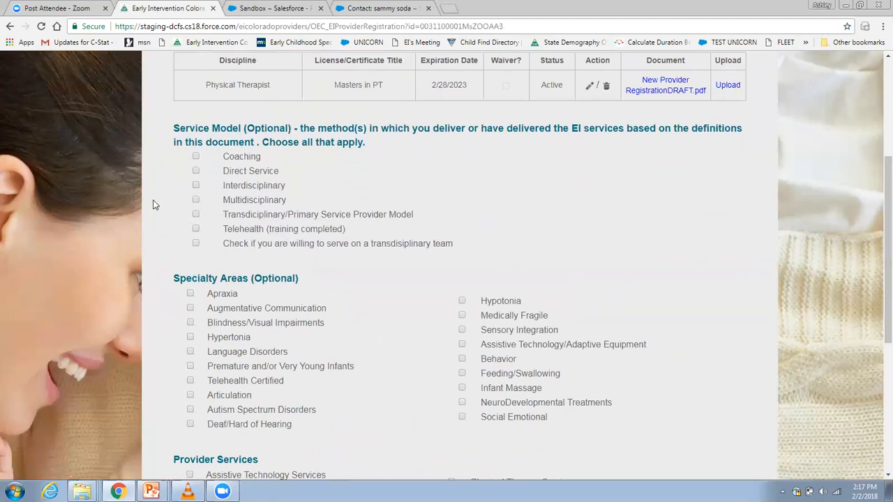
left_click(196, 245)
left_click(196, 215)
Select Hypertonia, Behavior and Infant Massage as the specialty areas
left_click(191, 339)
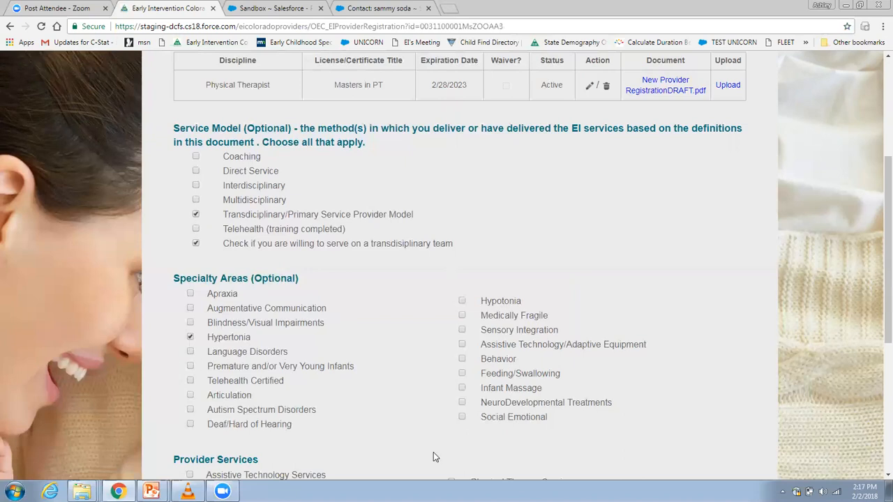
left_click(462, 360)
left_click(461, 388)
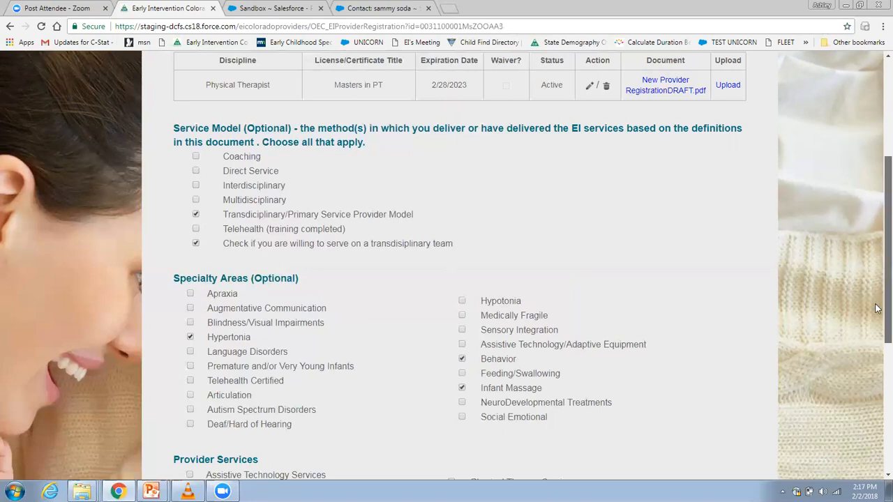
Select Assistive Technology, Physical Therapy and Transportation Services as provider services and save the registration
scroll(811, 333, "down", 4)
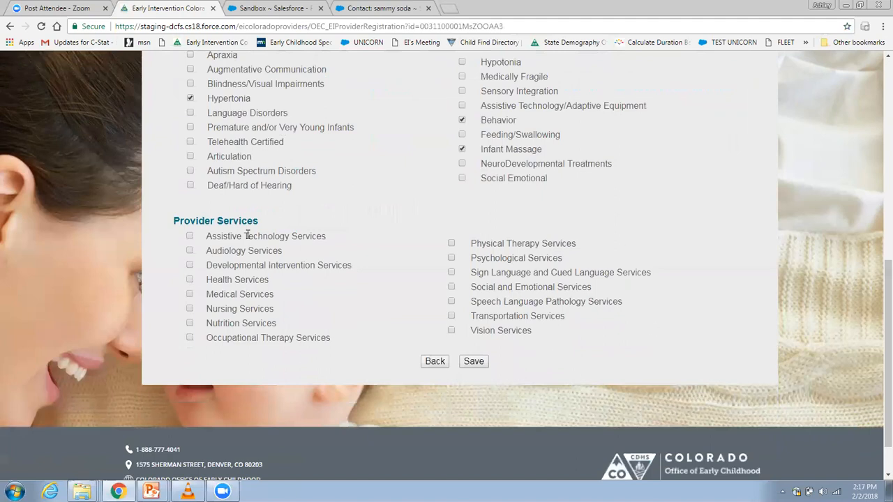
left_click(190, 238)
left_click(452, 244)
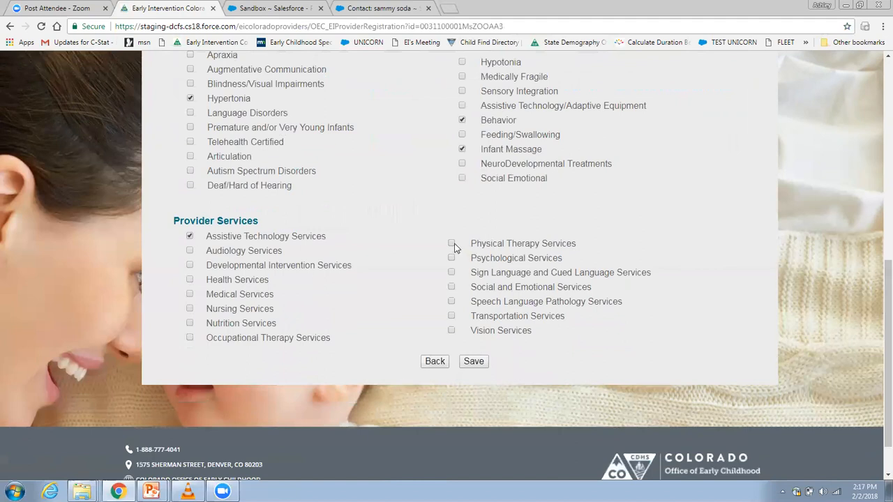
left_click(451, 316)
left_click(474, 361)
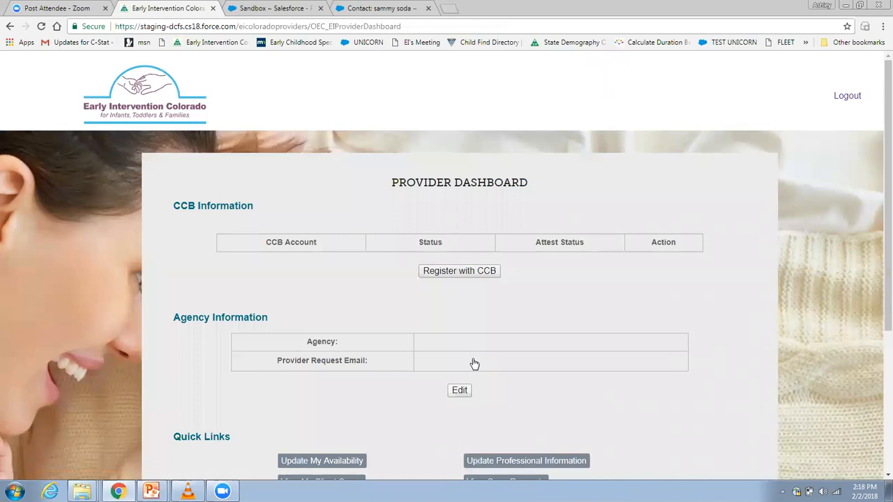
Register the provider with the CCB Rocky Mountain Human Services and submit the request
left_click(469, 277)
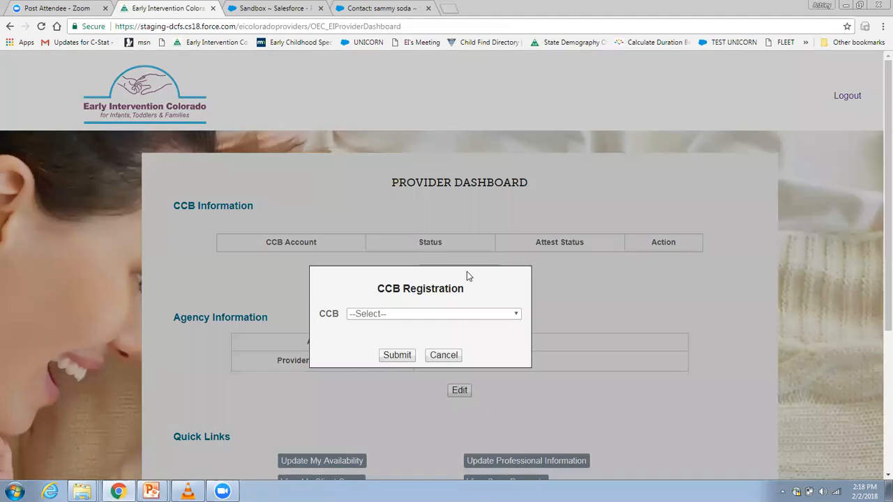
left_click(512, 314)
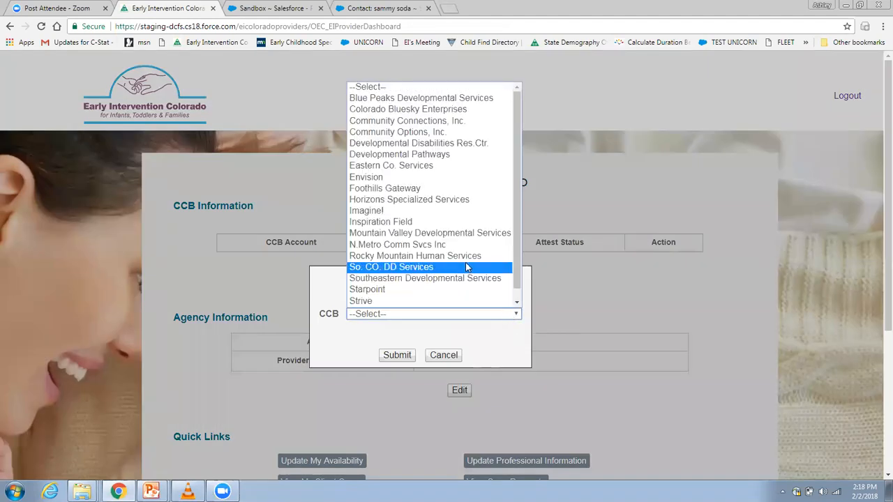
left_click(470, 258)
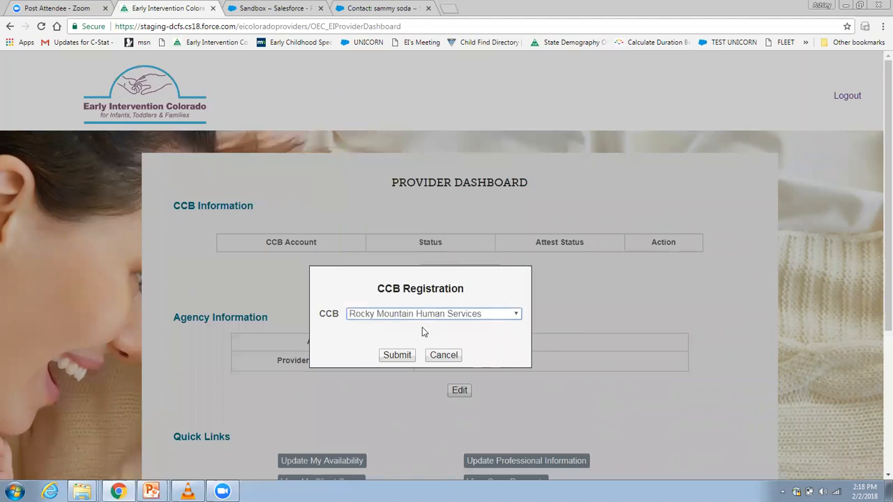
left_click(397, 355)
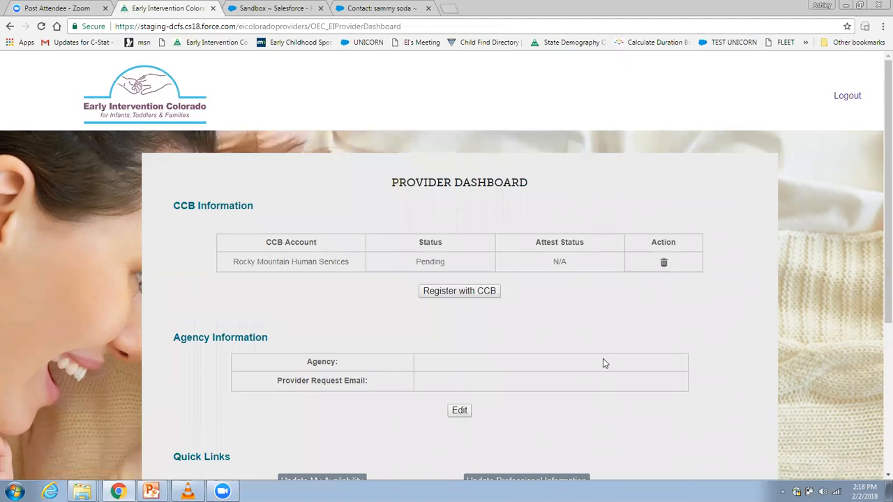
Edit the agency information, search for the agency name "Solace" and select Solace Healthcare, Inc
left_click_drag(877, 122, 878, 148)
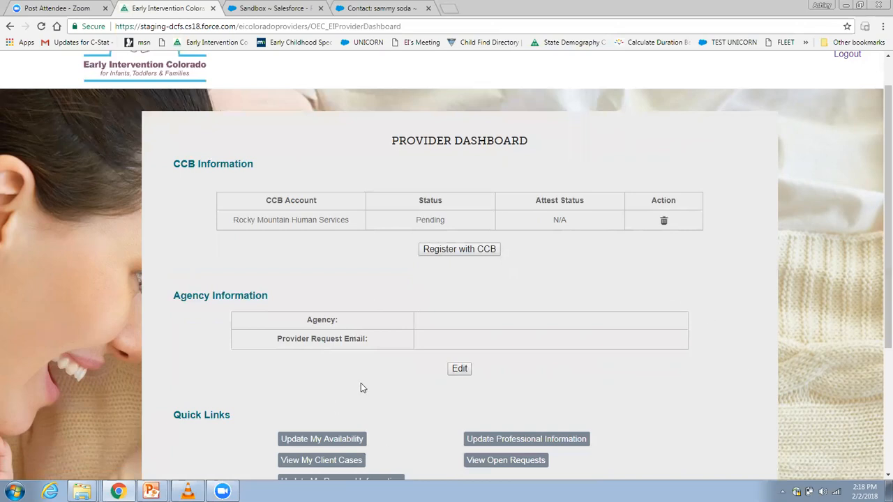
left_click(460, 369)
left_click(336, 317)
type("Sol")
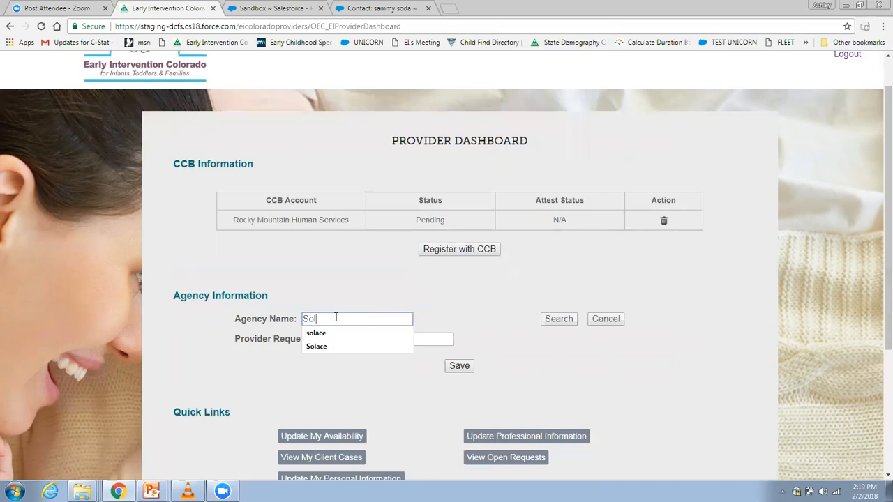
key("Down")
key("Down")
key("Return")
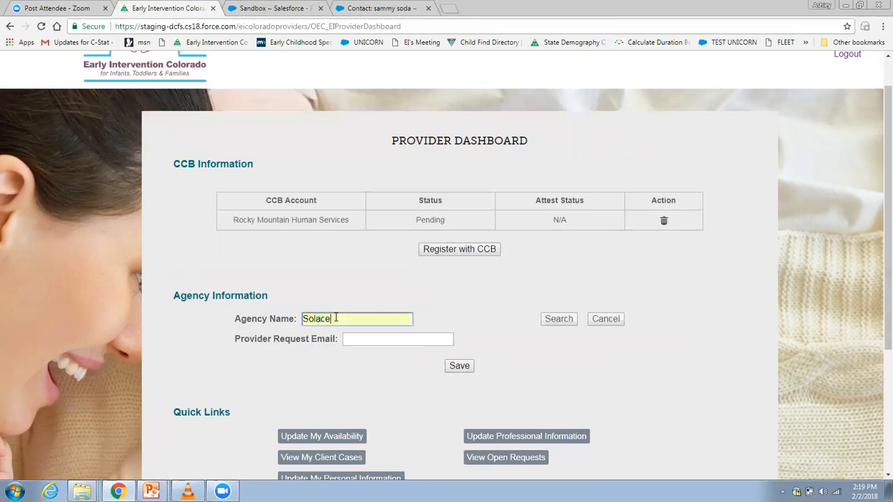
left_click(568, 321)
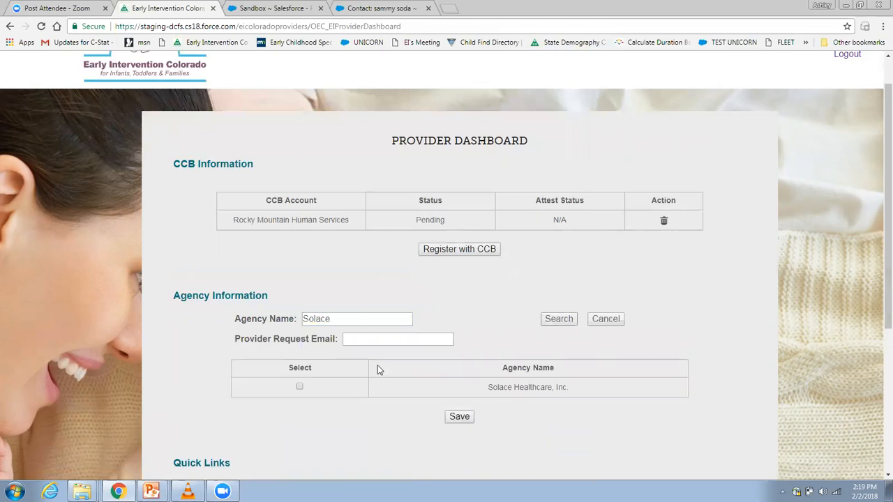
left_click(299, 387)
Fill in the agency's provider request e-mail and save the agency information
left_click(389, 340)
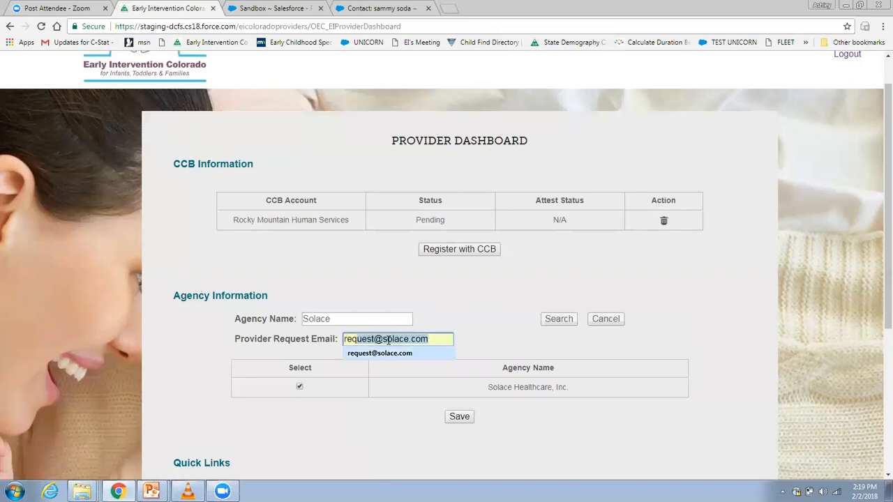
left_click(380, 353)
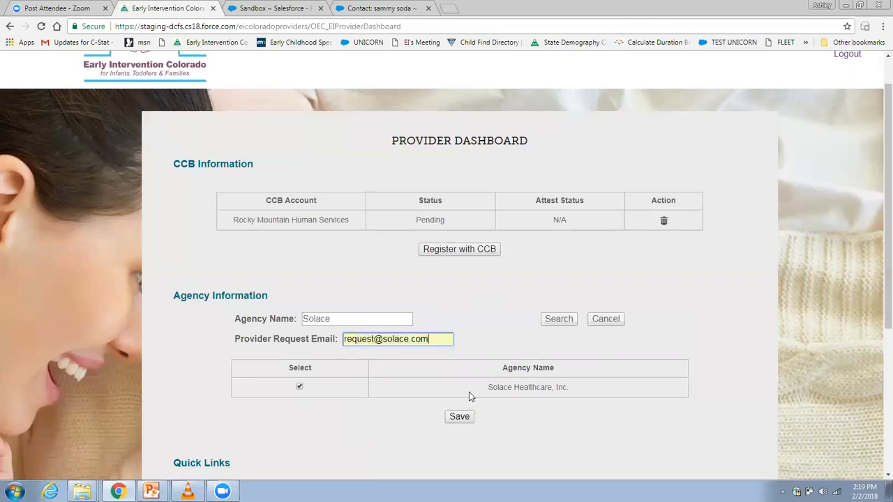
left_click(462, 416)
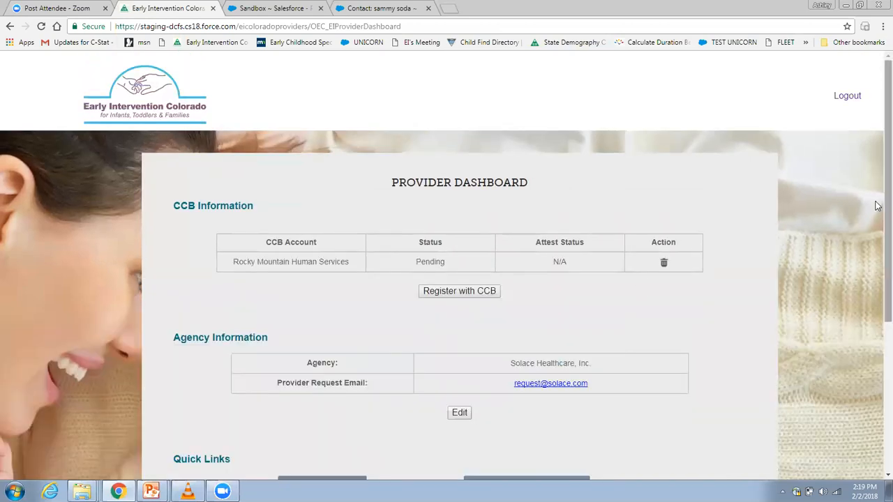
scroll(878, 266, "down", 2)
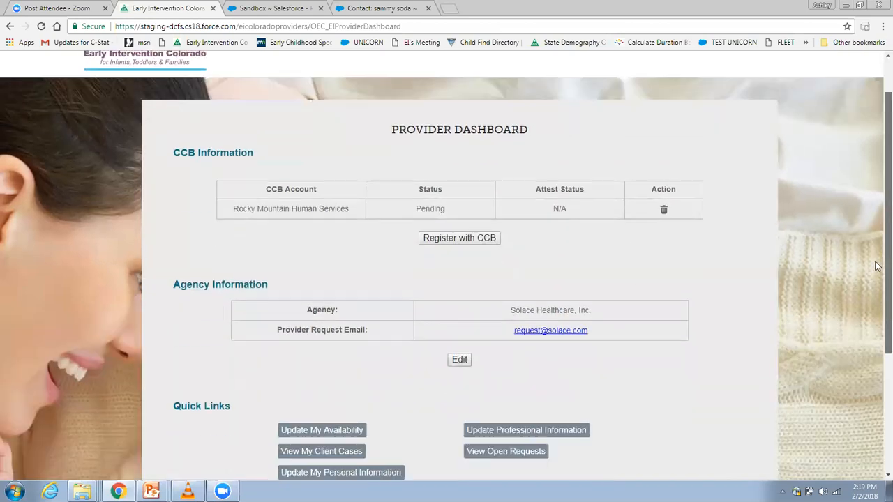
scroll(878, 266, "down", 2)
scroll(878, 244, "up", 2)
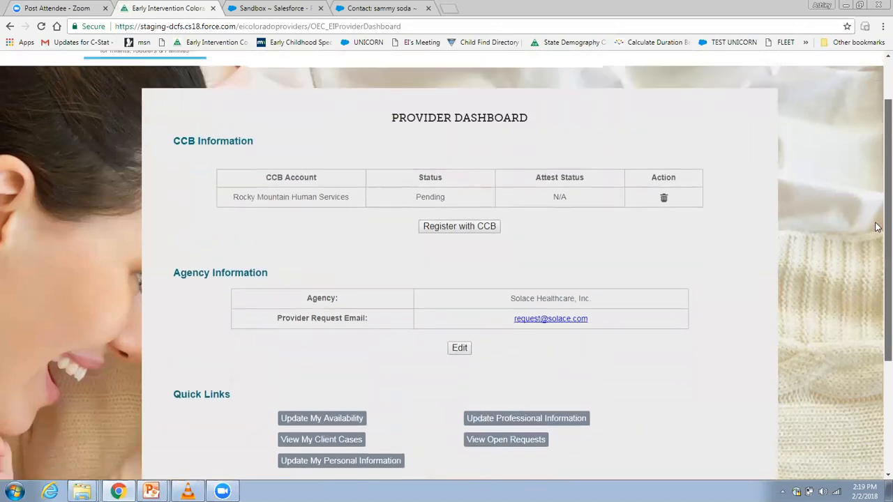
scroll(878, 227, "up", 1)
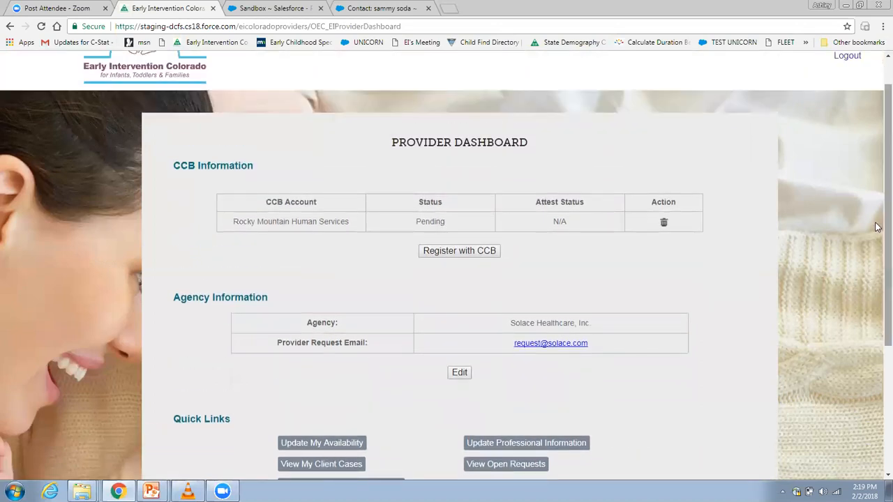